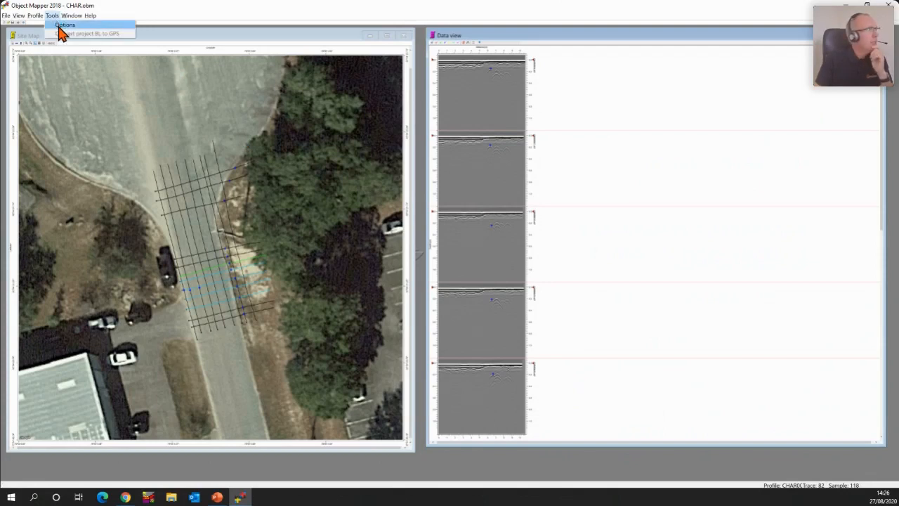
# Review the project's general and GPR profile options, then check the available help entries.
pyautogui.click(63, 25)
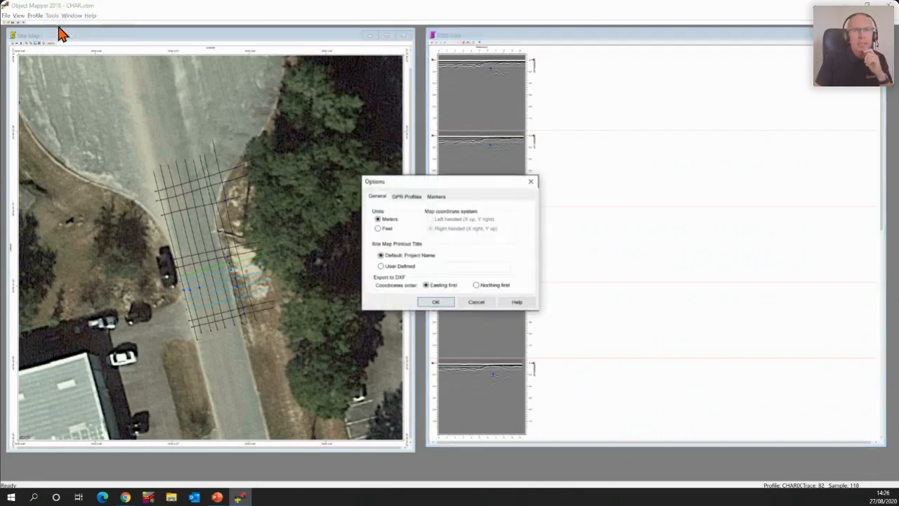
pyautogui.click(408, 195)
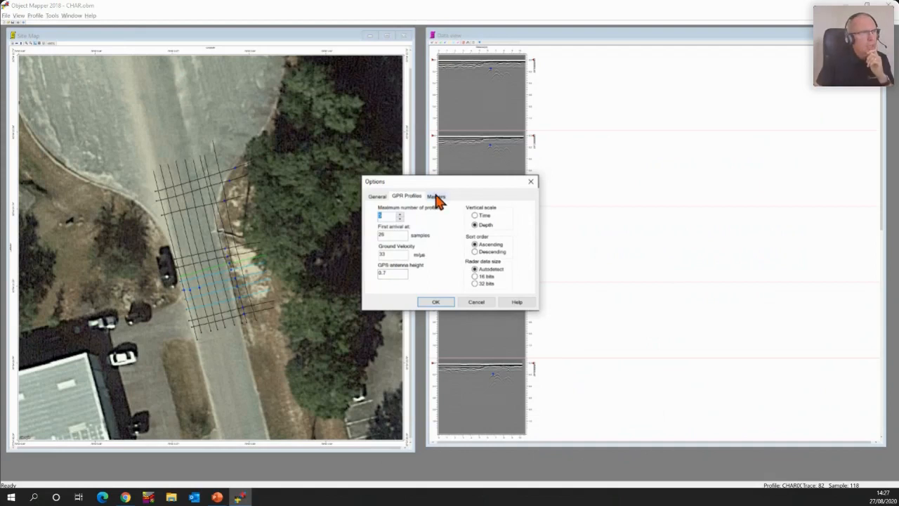
pyautogui.click(433, 303)
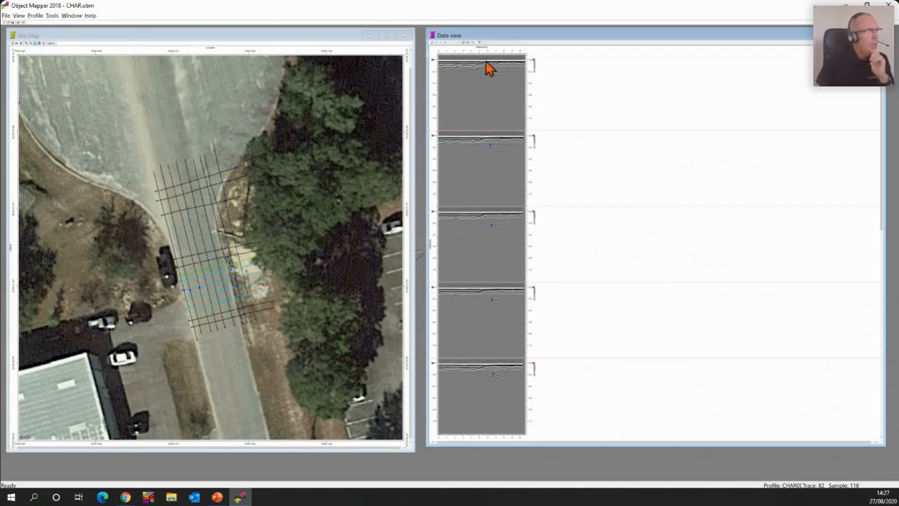
pyautogui.click(90, 18)
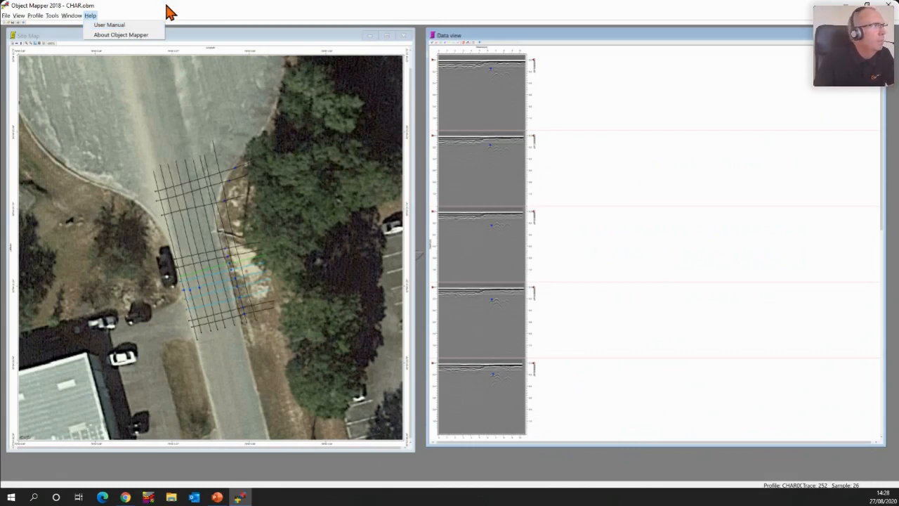
pyautogui.press('Escape')
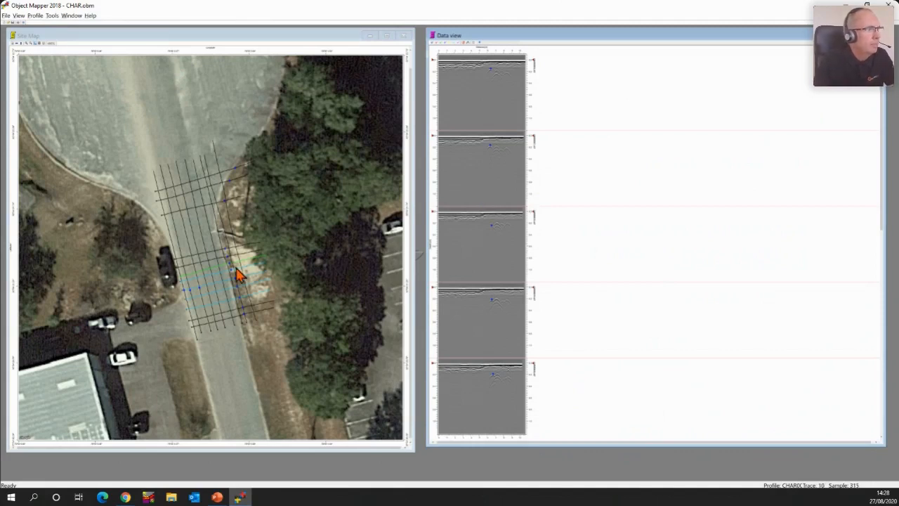
# Apply an FIR filter to the radar profiles with background removal set to 25 samples.
pyautogui.rightClick(497, 181)
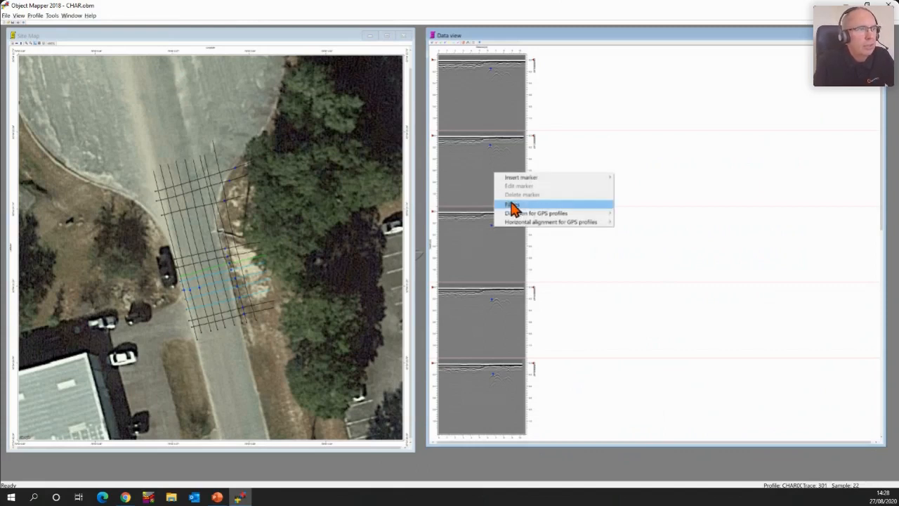
pyautogui.click(513, 204)
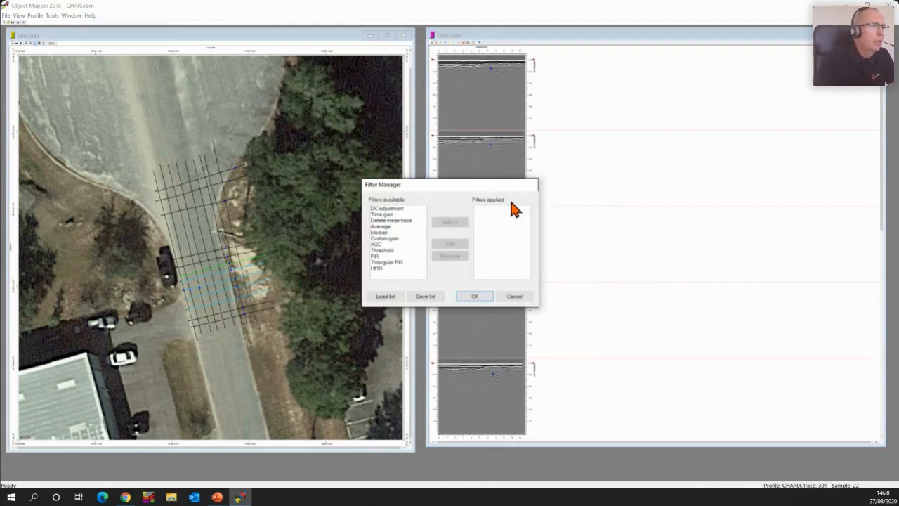
pyautogui.click(376, 256)
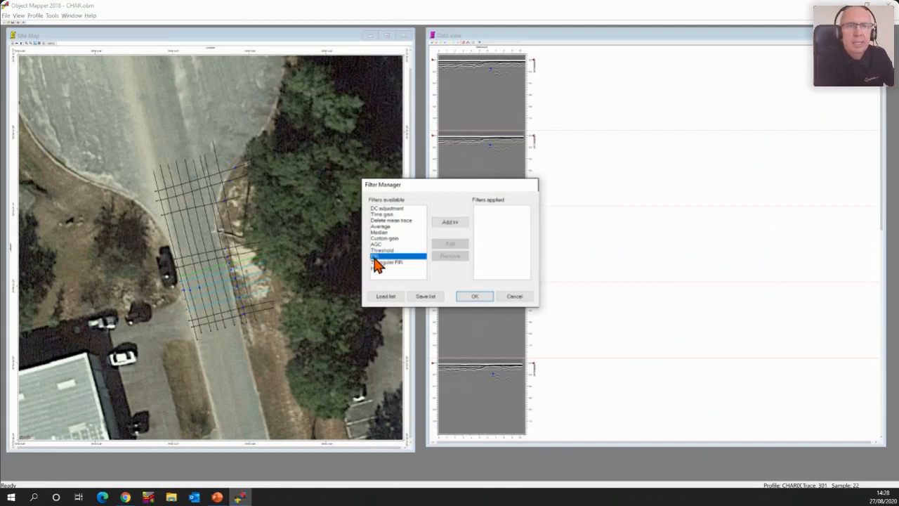
pyautogui.click(453, 222)
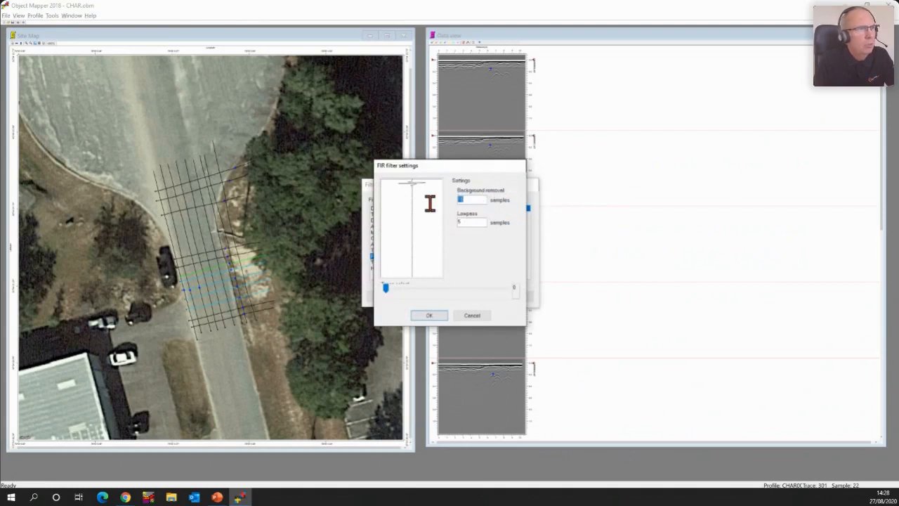
pyautogui.write('25')
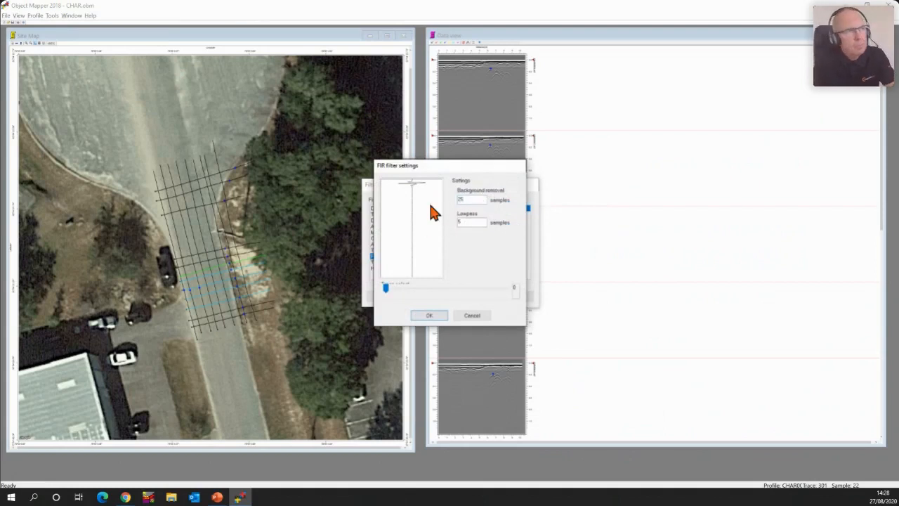
pyautogui.click(430, 315)
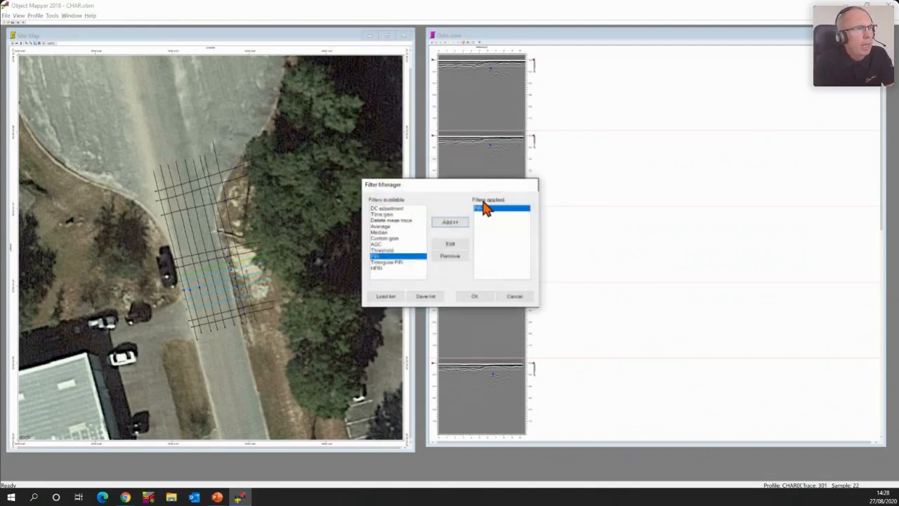
pyautogui.moveTo(434, 182); pyautogui.dragTo(310, 141)
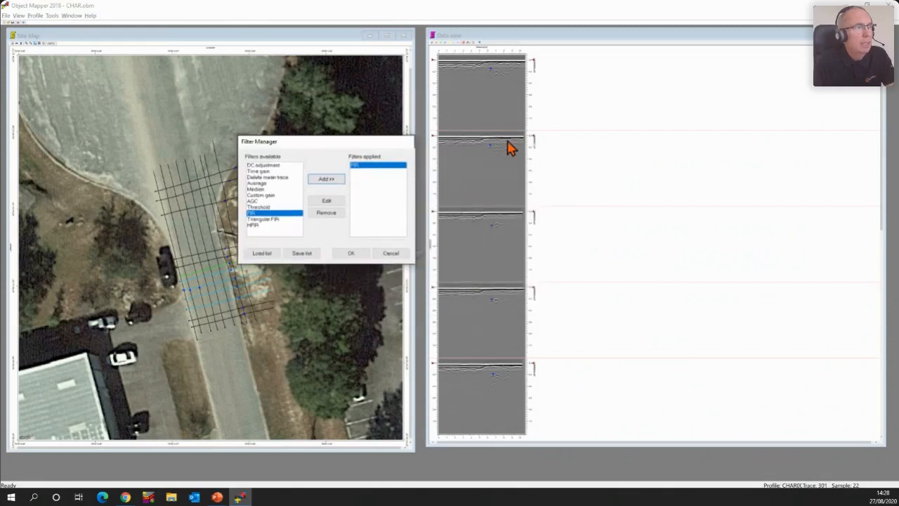
pyautogui.click(349, 254)
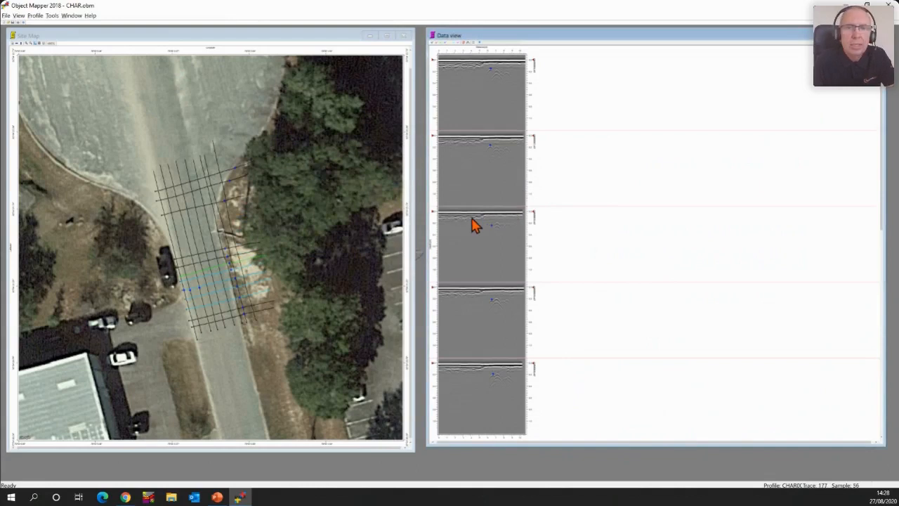
# Add an AGC filter after the FIR filter, with scale 400 and a window size of 50 samples.
pyautogui.rightClick(473, 224)
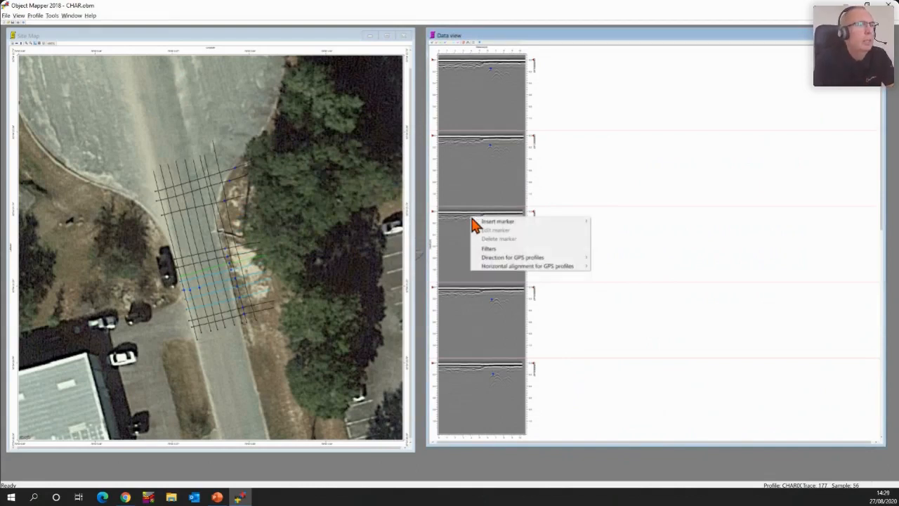
pyautogui.click(492, 249)
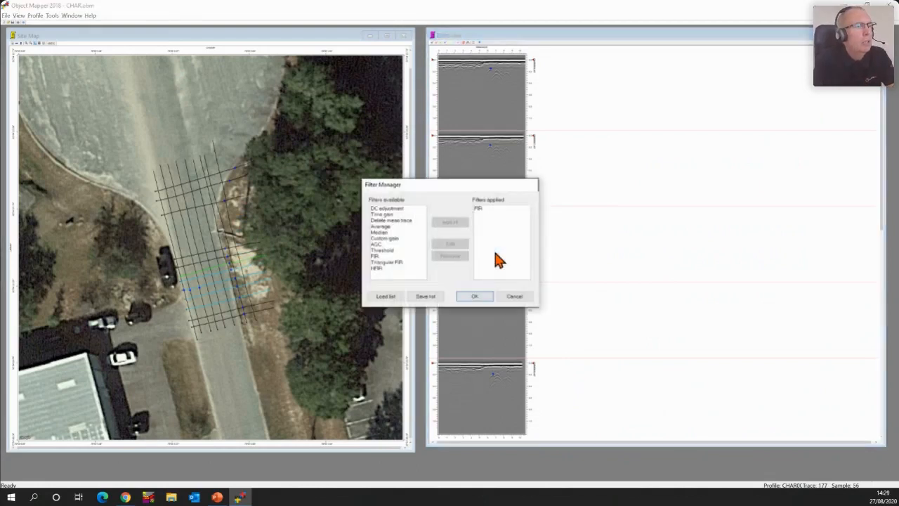
pyautogui.click(378, 244)
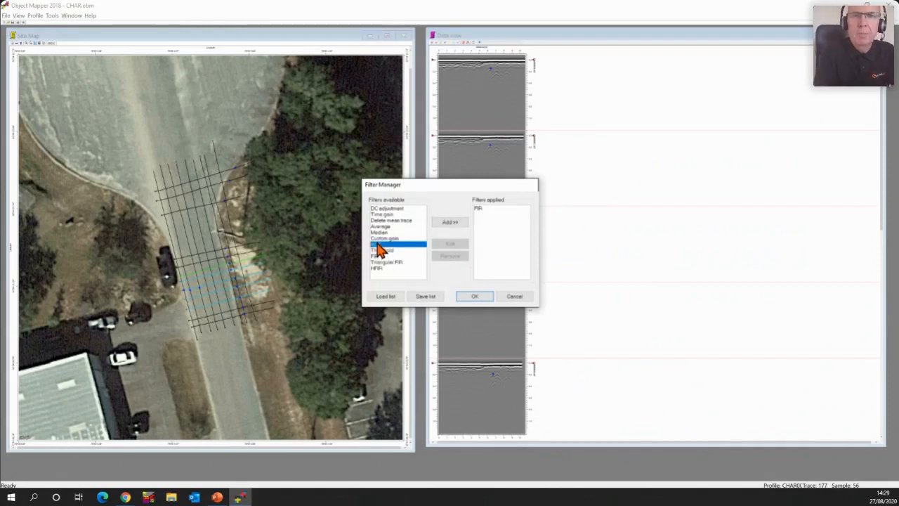
pyautogui.click(443, 223)
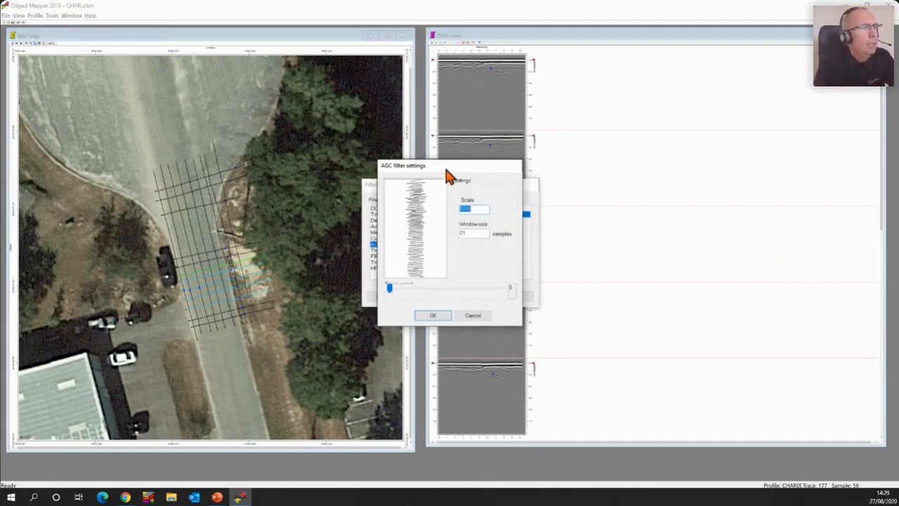
pyautogui.write('4')
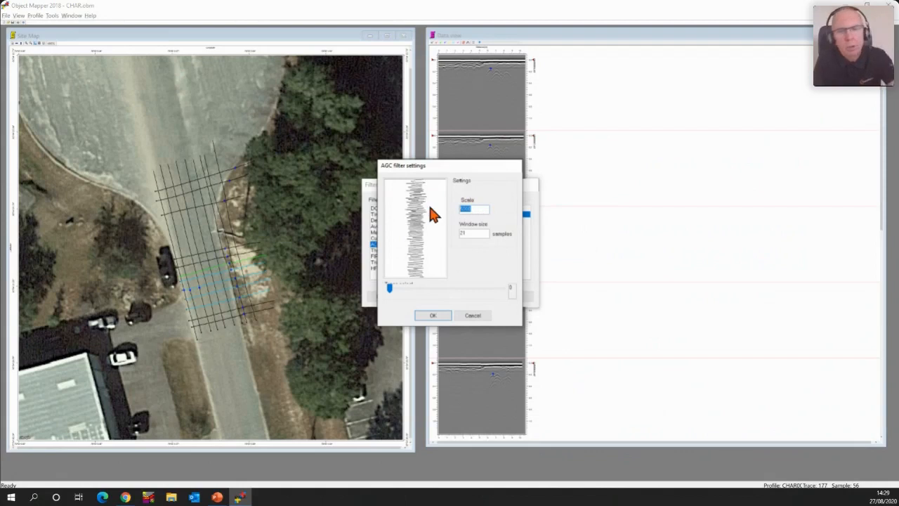
pyautogui.write('00')
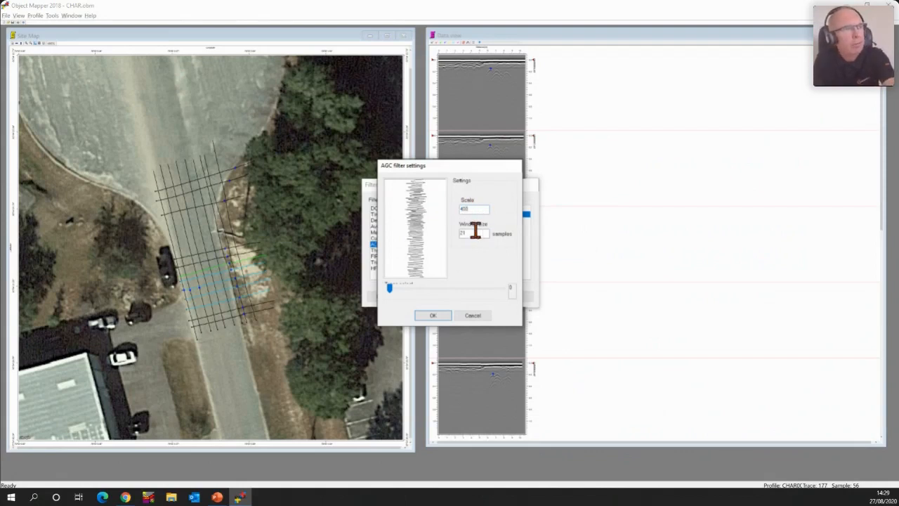
pyautogui.moveTo(475, 233); pyautogui.dragTo(402, 234)
pyautogui.write('50')
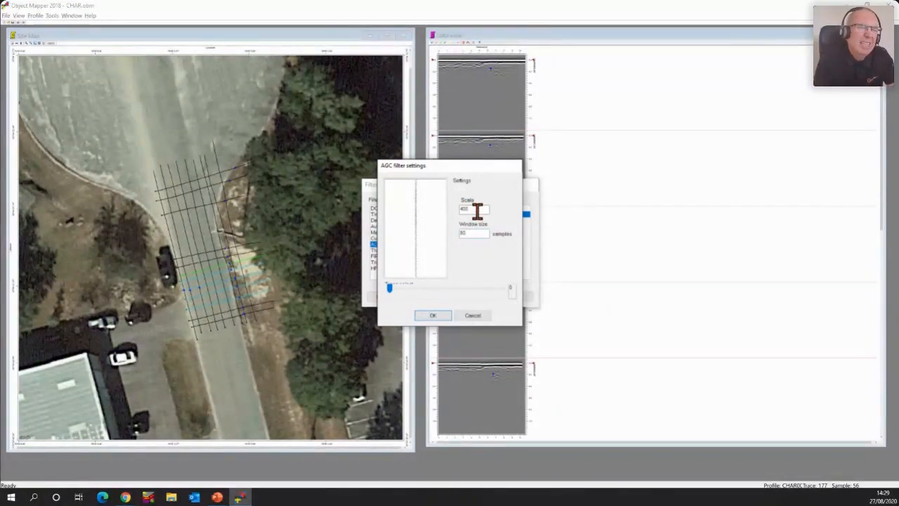
pyautogui.moveTo(478, 211); pyautogui.dragTo(458, 237)
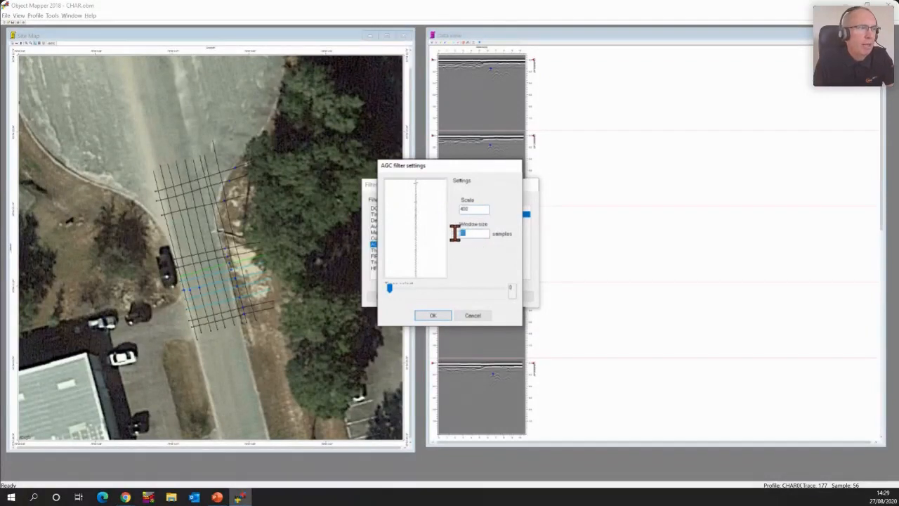
pyautogui.click(443, 316)
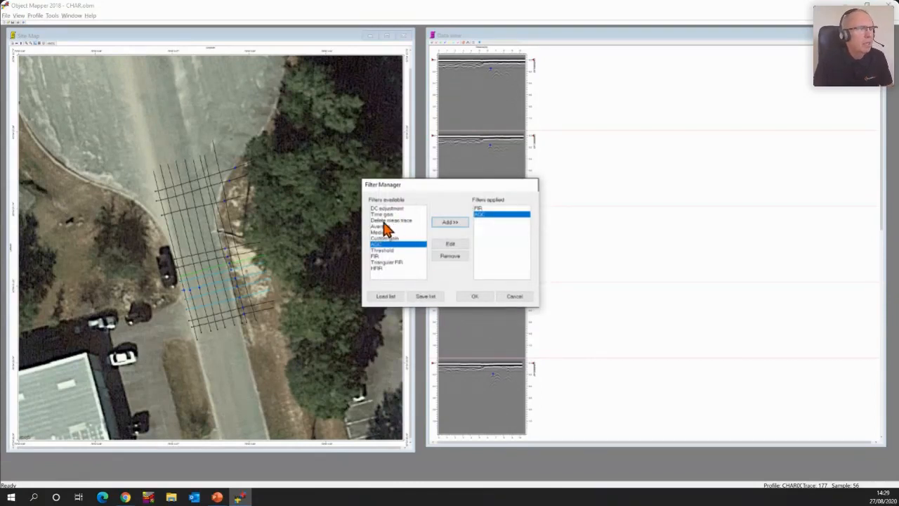
# Add a Delete mean trace filter using the entire data set, apply the filter list, and increase the radar profiles' display contrast.
pyautogui.click(383, 221)
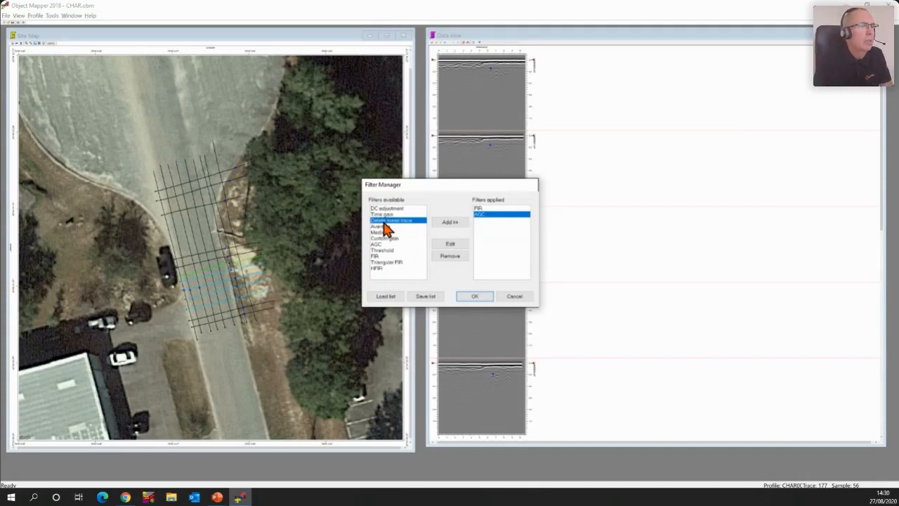
pyautogui.click(460, 221)
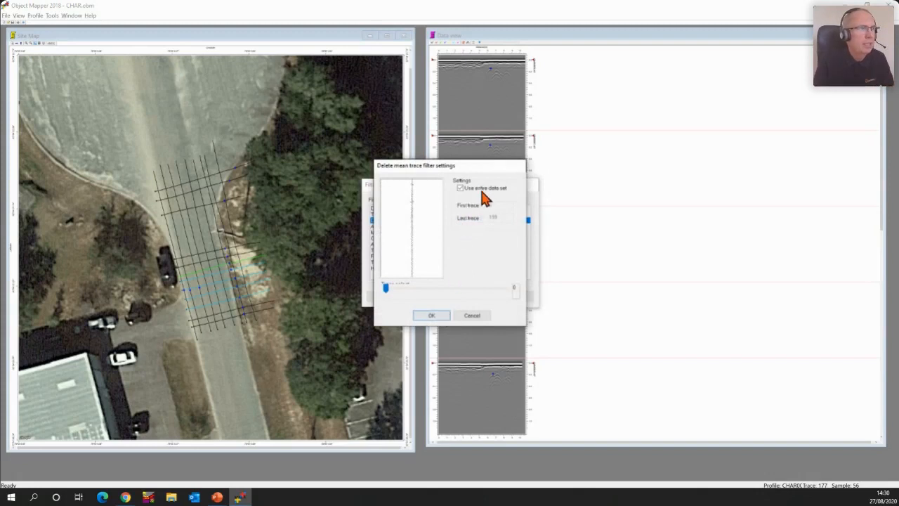
pyautogui.click(429, 317)
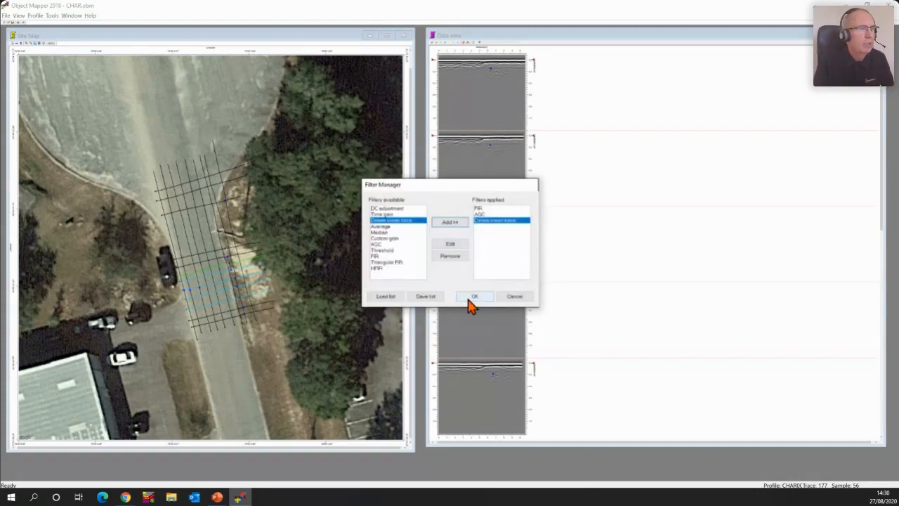
pyautogui.click(469, 297)
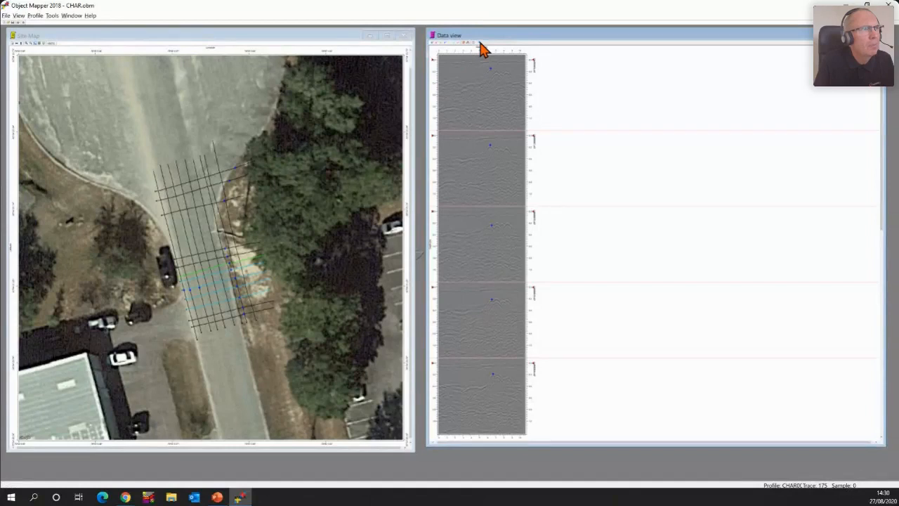
pyautogui.moveTo(481, 43)
pyautogui.mouseDown()
pyautogui.moveTo(521, 44)
pyautogui.moveTo(488, 44)
pyautogui.mouseUp()
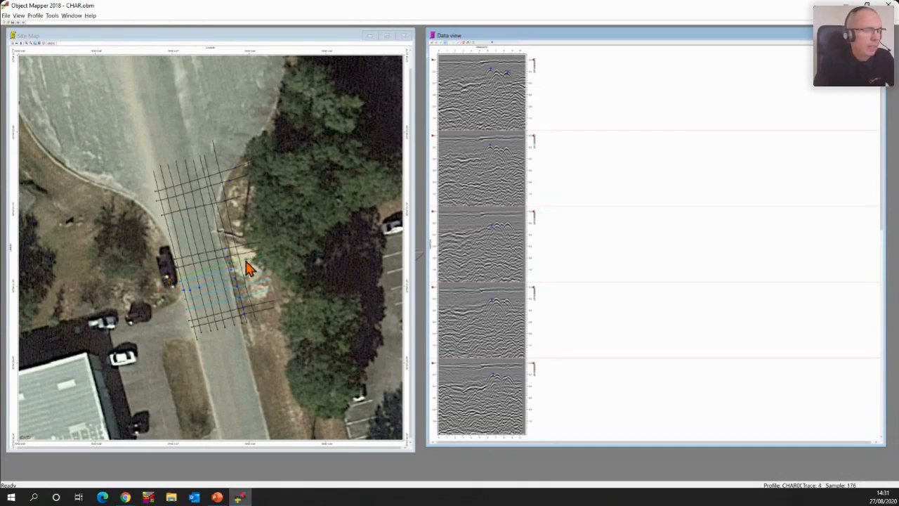
pyautogui.press('ctrl')
pyautogui.press('ctrl')
pyautogui.press('ctrl')
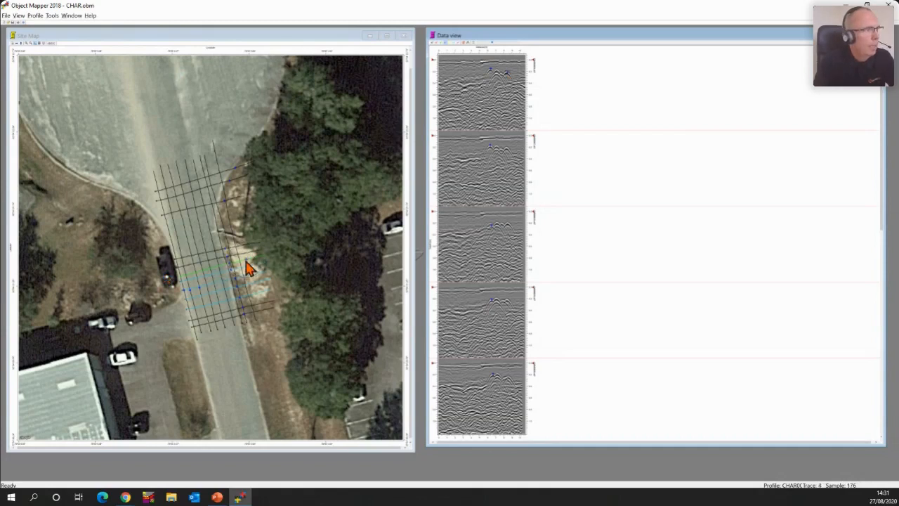
pyautogui.press('ctrl')
pyautogui.press('ctrl')
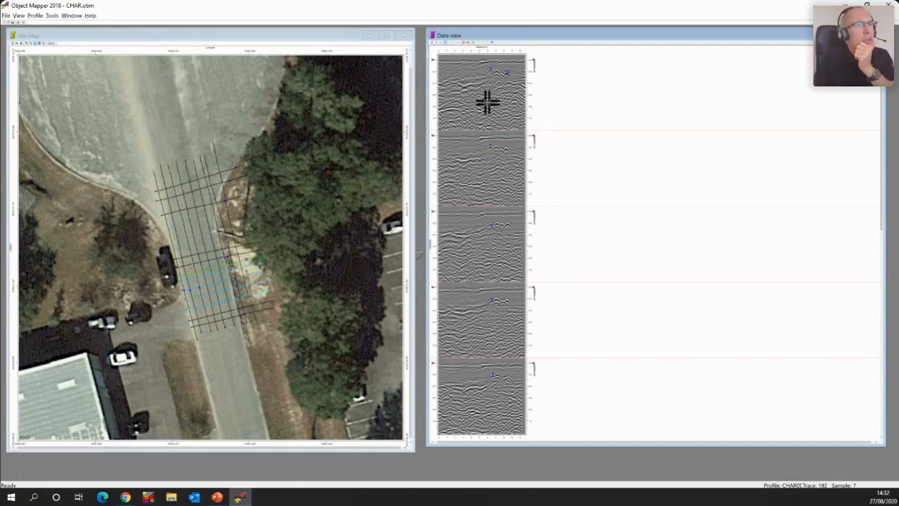
# Compare the filtered radargrams of other survey lines on the site map, two running across the road and one along it.
pyautogui.click(251, 273)
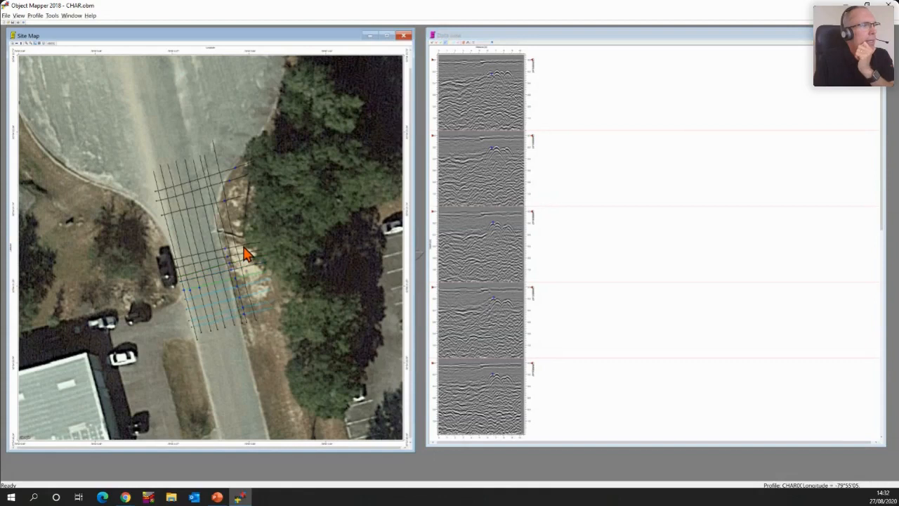
pyautogui.click(246, 254)
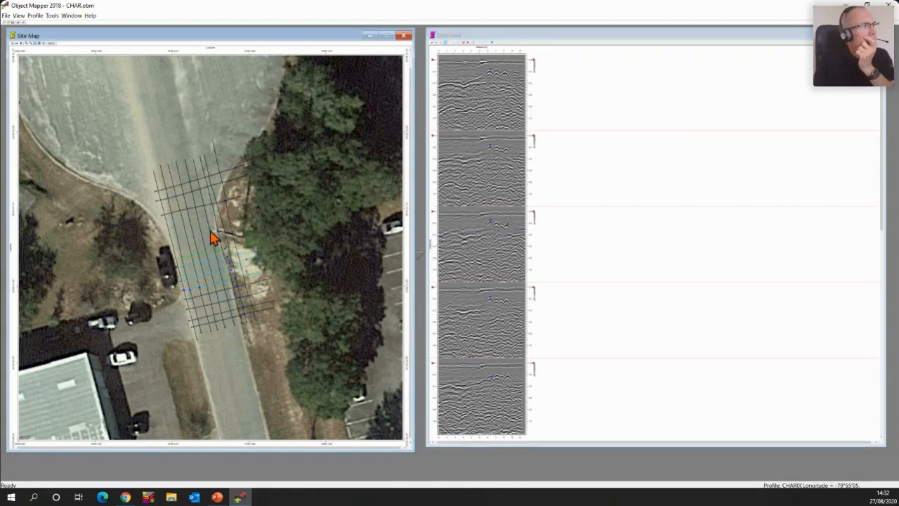
pyautogui.click(215, 238)
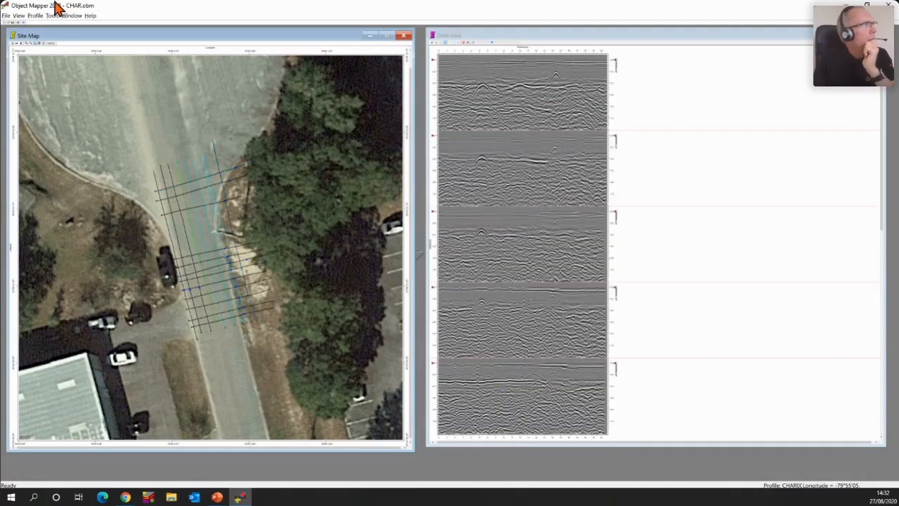
# Close the current project without saving changes and open CHAR_Markers.obm from the CHAR Markers folder in GPR Data.
pyautogui.click(6, 15)
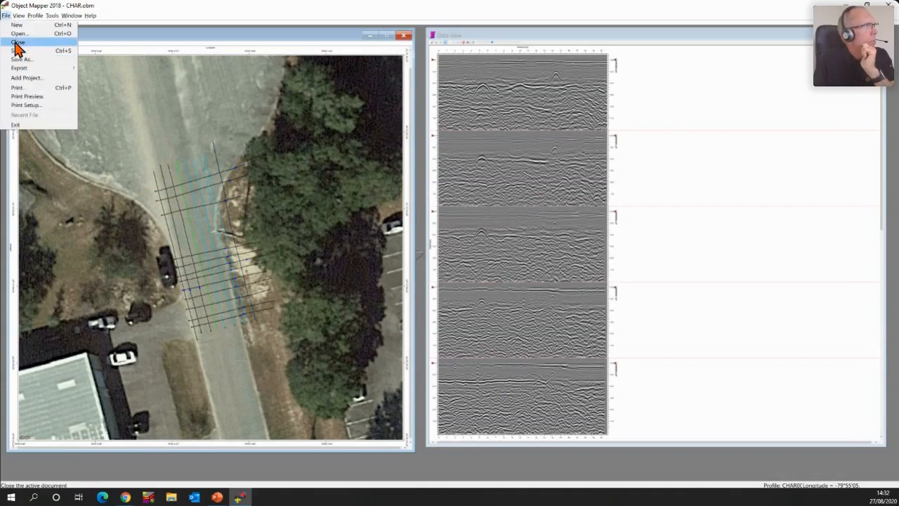
pyautogui.click(18, 34)
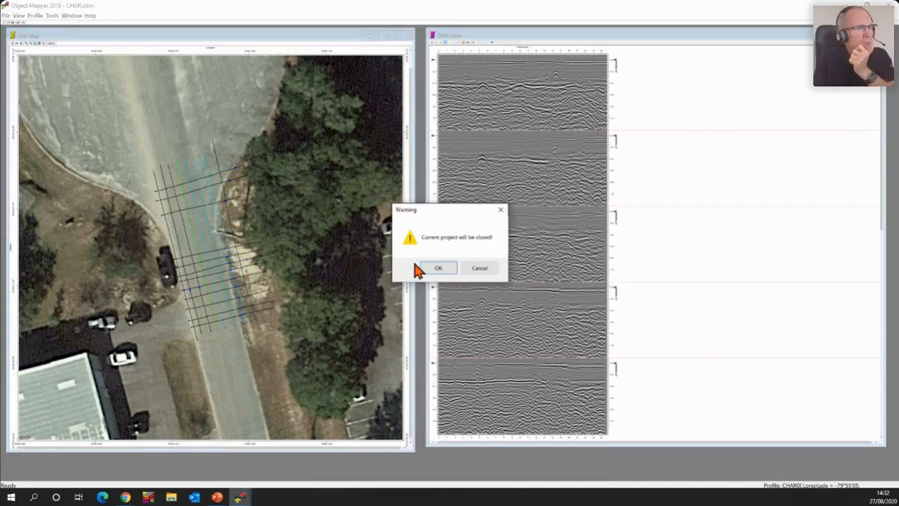
pyautogui.click(437, 270)
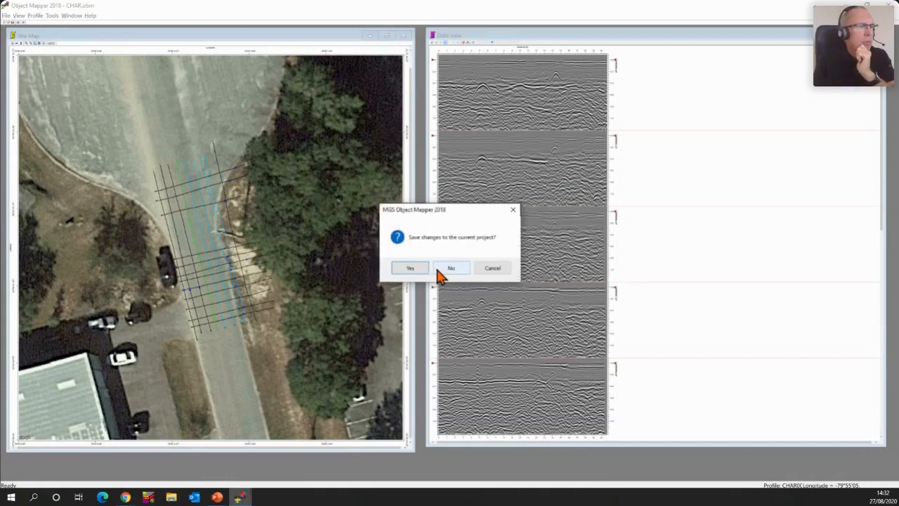
pyautogui.click(437, 271)
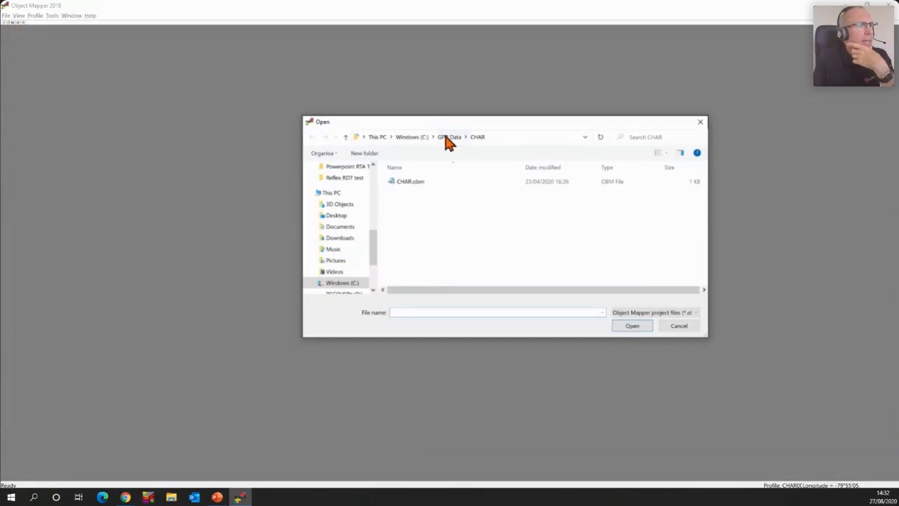
pyautogui.click(448, 137)
pyautogui.doubleClick(415, 260)
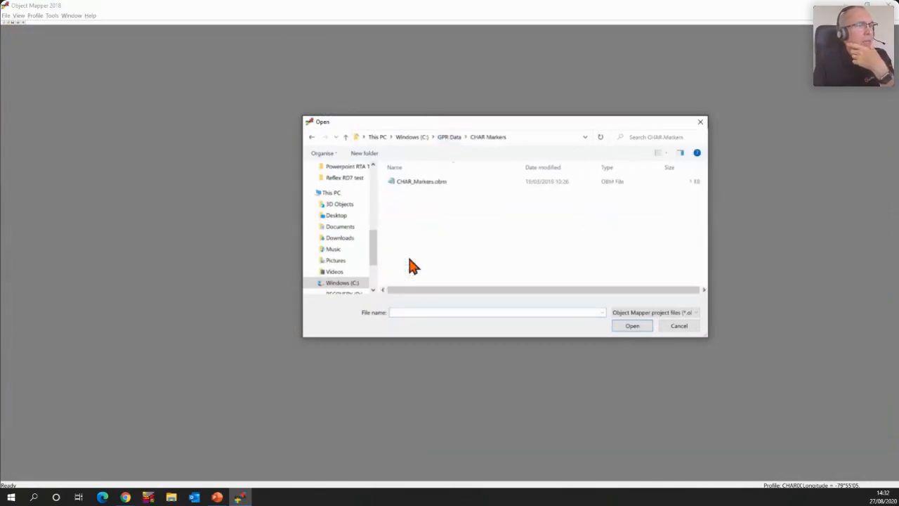
pyautogui.click(436, 184)
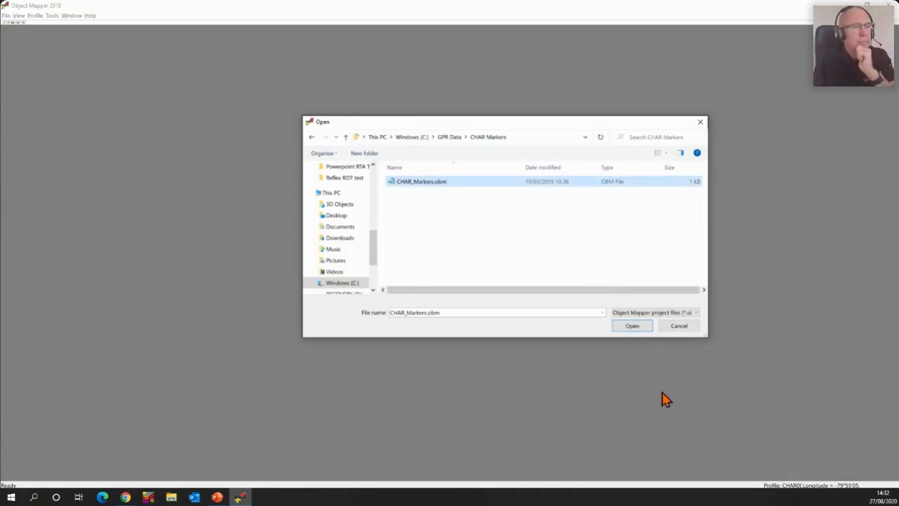
pyautogui.click(633, 327)
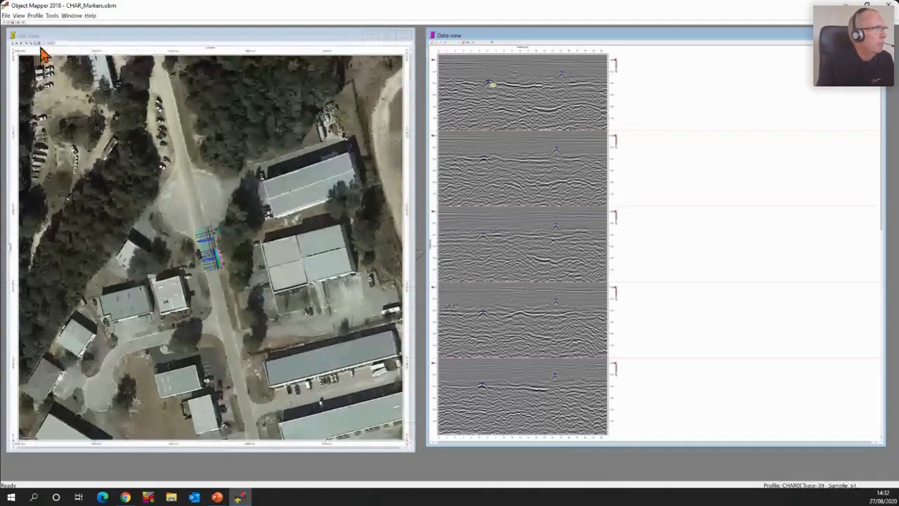
# Examine the markers on the survey grid and in the radargrams of one line across the road and one along it.
pyautogui.click(40, 59)
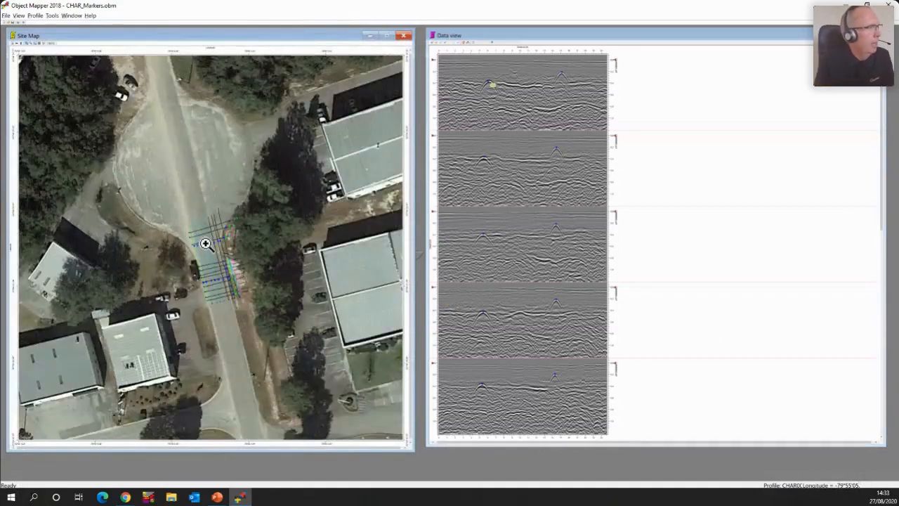
pyautogui.click(214, 267)
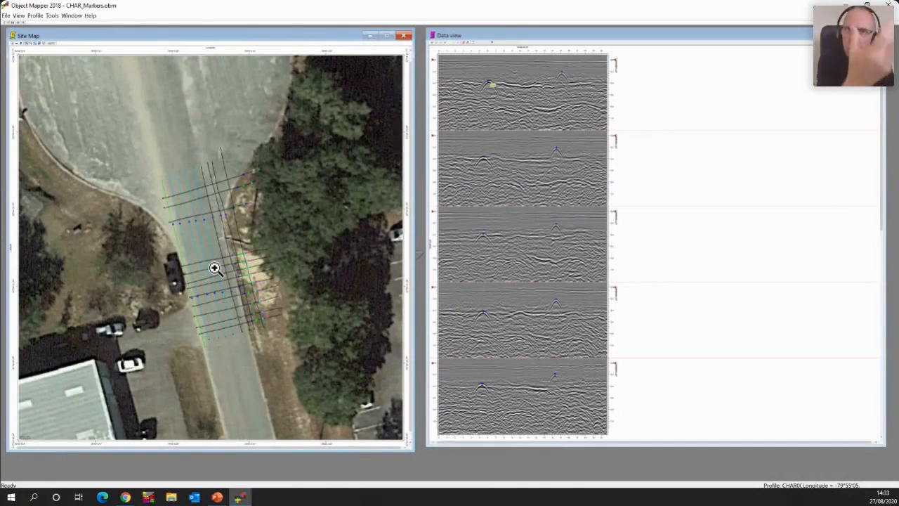
pyautogui.click(215, 268)
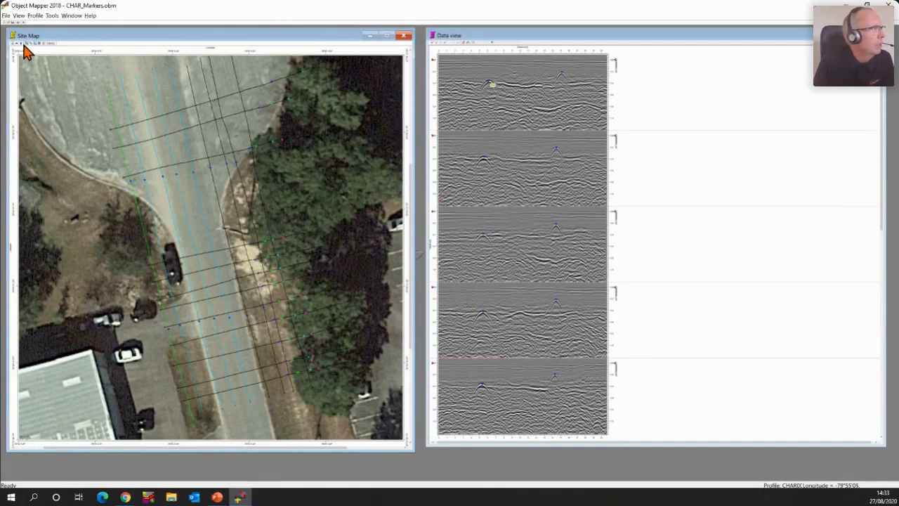
pyautogui.click(309, 275)
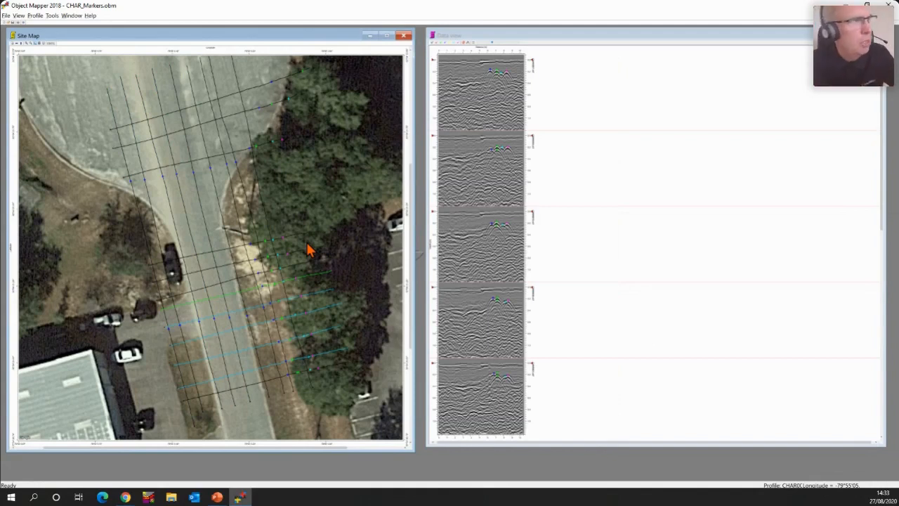
pyautogui.click(187, 220)
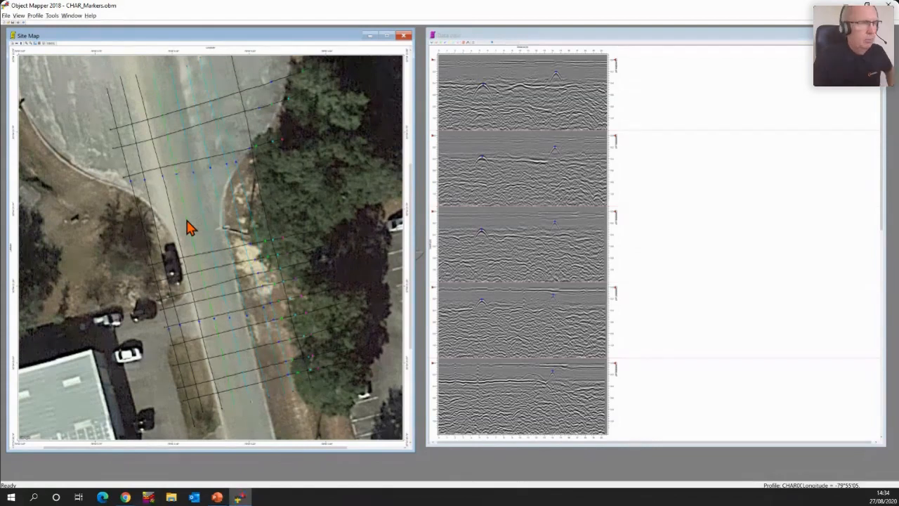
# Fit the velocity hyperbola to the first large reflection in the uppermost profile at velocity 87, and set it as the current velocity.
pyautogui.click(468, 45)
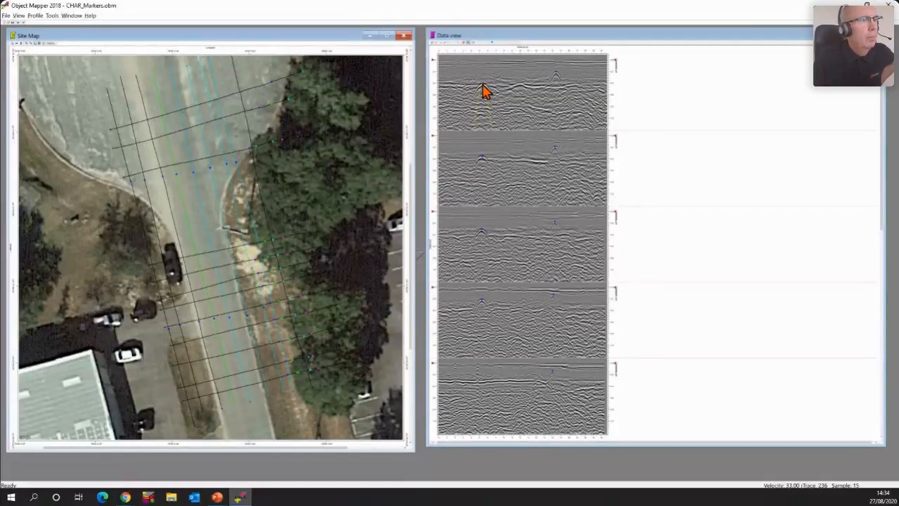
pyautogui.rightClick(484, 91)
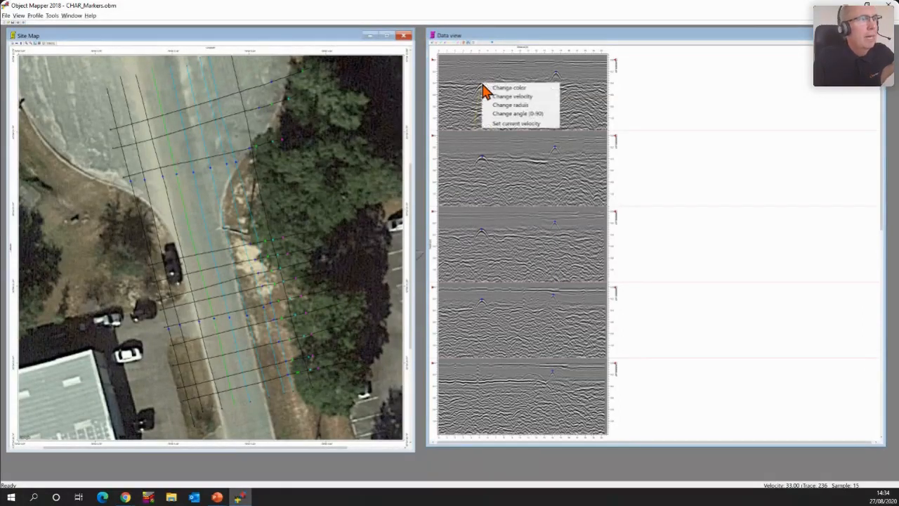
pyautogui.click(492, 96)
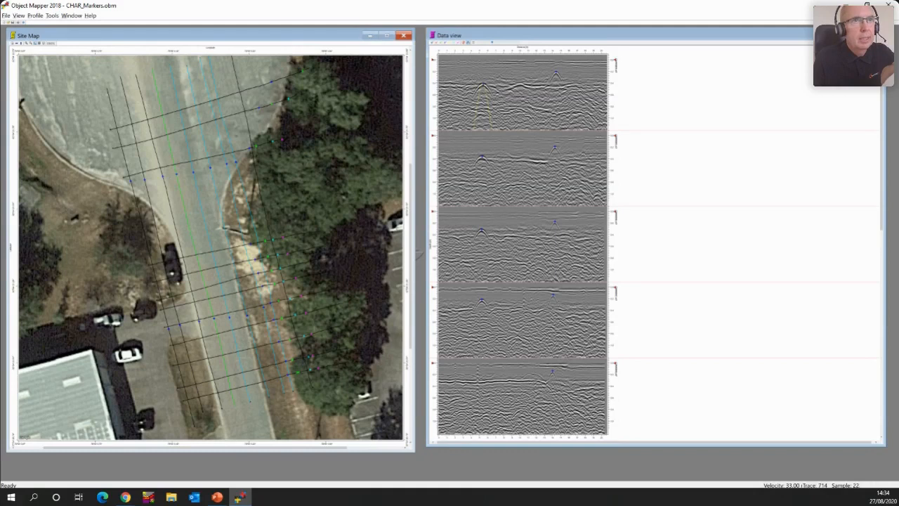
pyautogui.moveTo(832, 33); pyautogui.dragTo(739, 59)
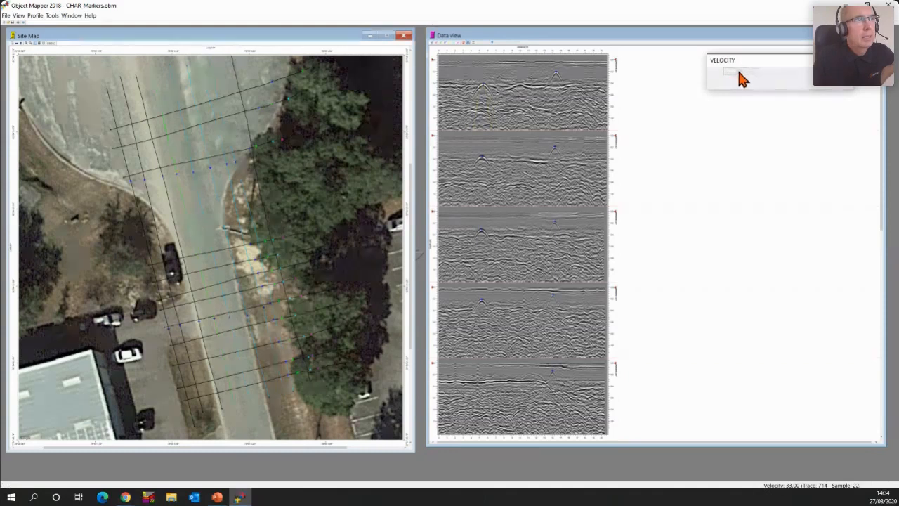
pyautogui.click(742, 79)
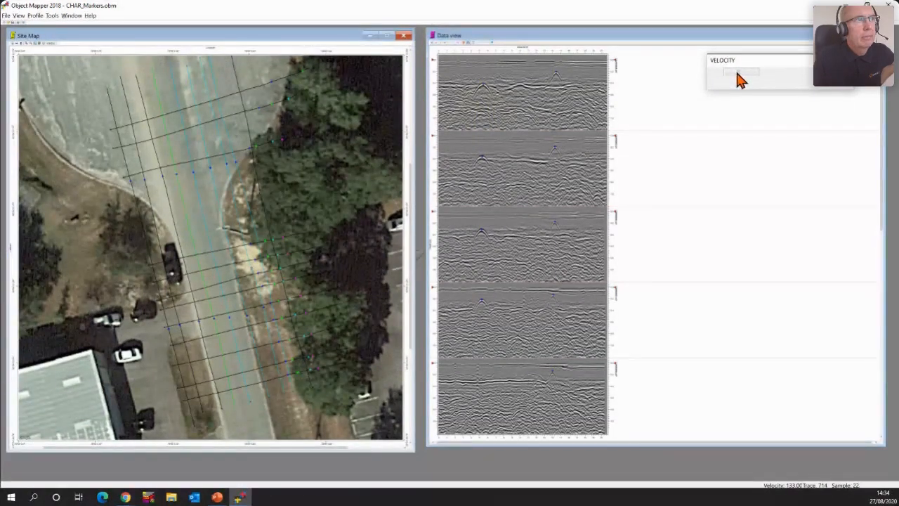
pyautogui.moveTo(736, 74); pyautogui.dragTo(735, 73)
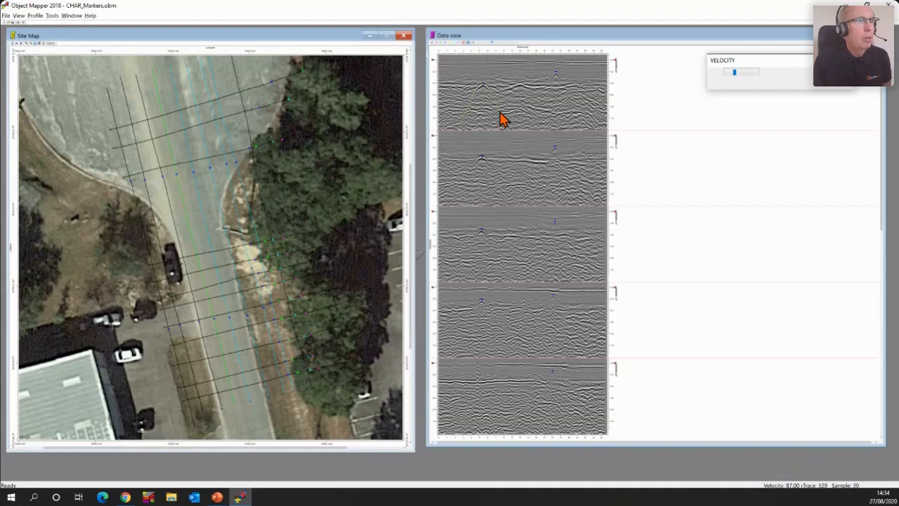
pyautogui.rightClick(500, 112)
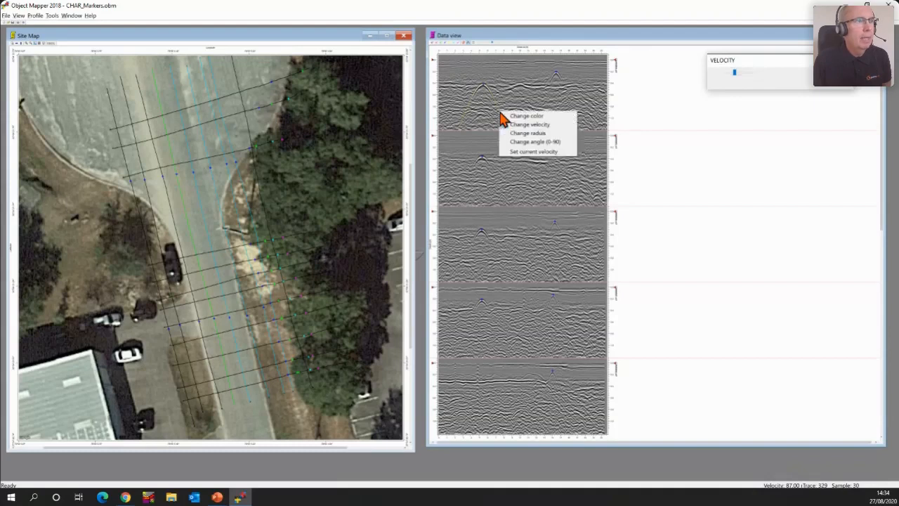
pyautogui.click(516, 152)
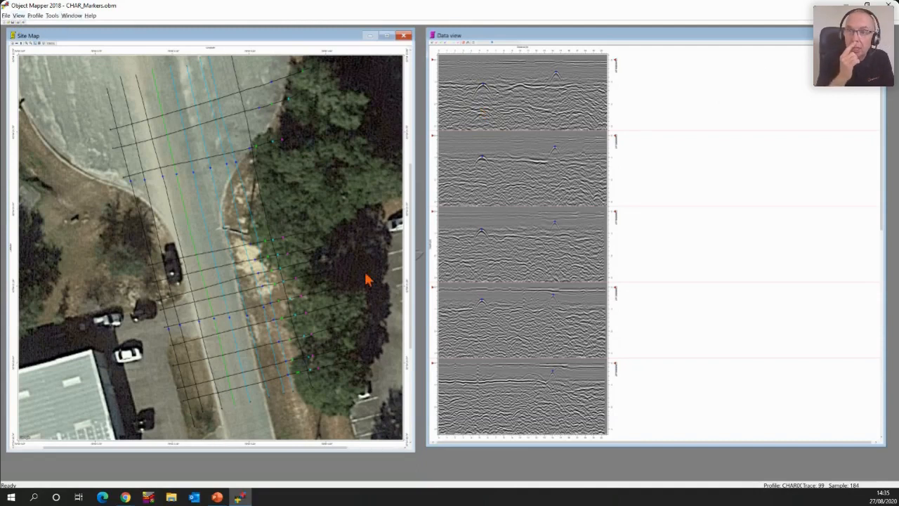
pyautogui.click(7, 17)
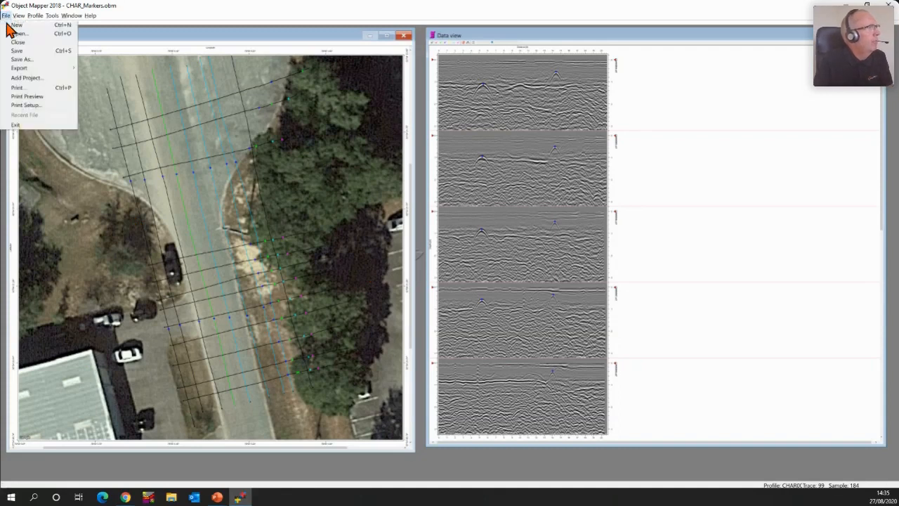
pyautogui.moveTo(10, 70)
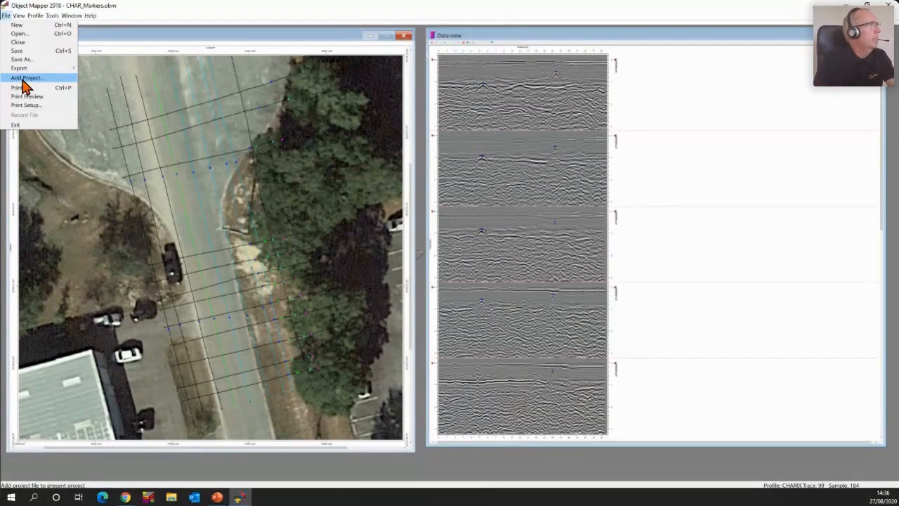
pyautogui.click(143, 43)
# Close the current project and open DN1X.obm from the DN1X folder in GPR Data.
pyautogui.click(7, 15)
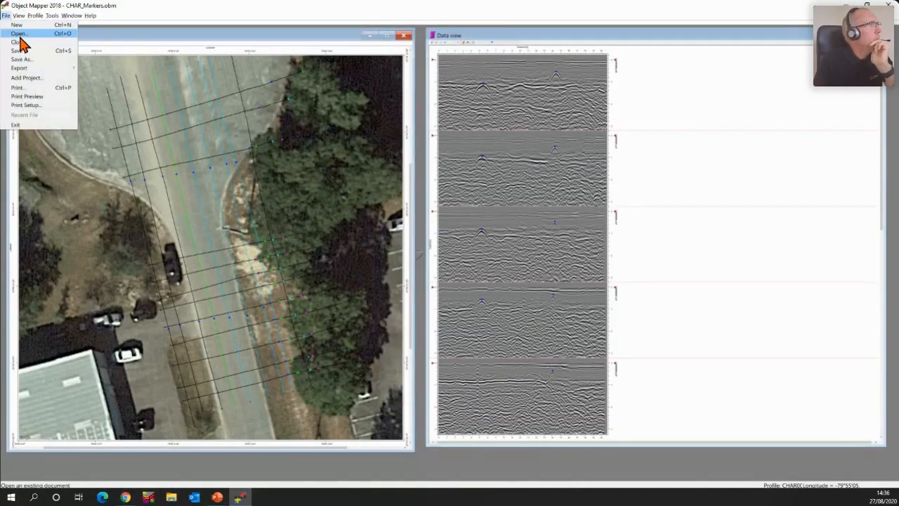
pyautogui.click(20, 33)
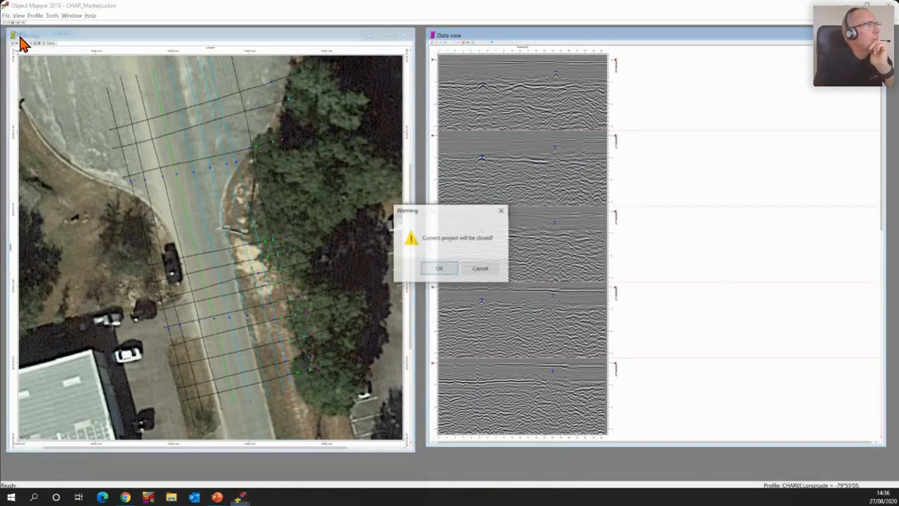
pyautogui.click(442, 272)
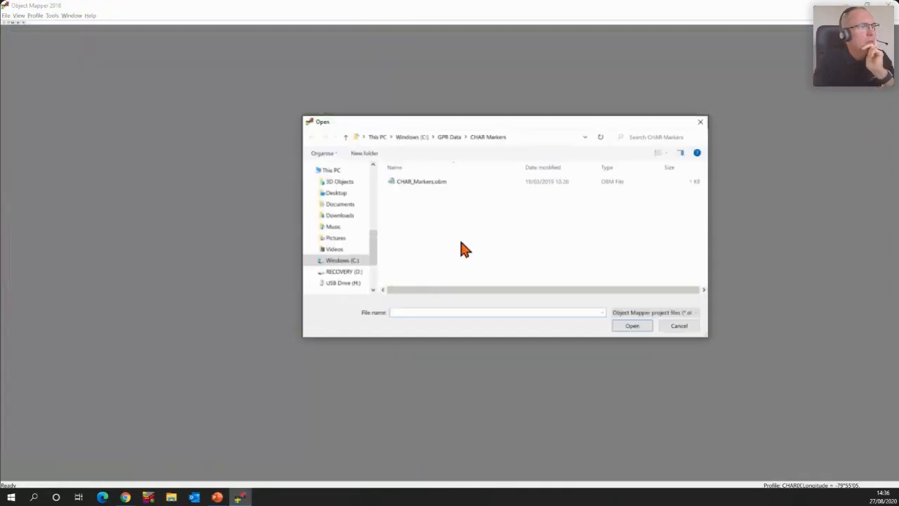
pyautogui.click(449, 137)
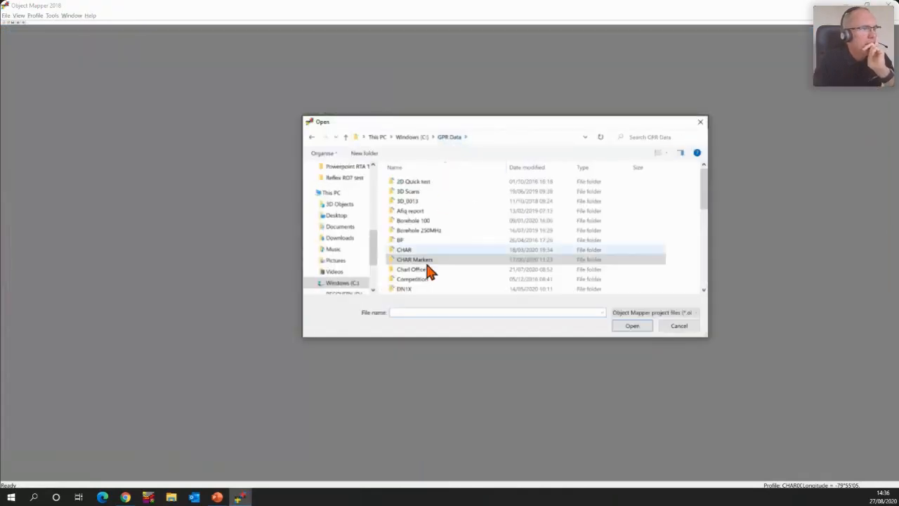
pyautogui.doubleClick(420, 288)
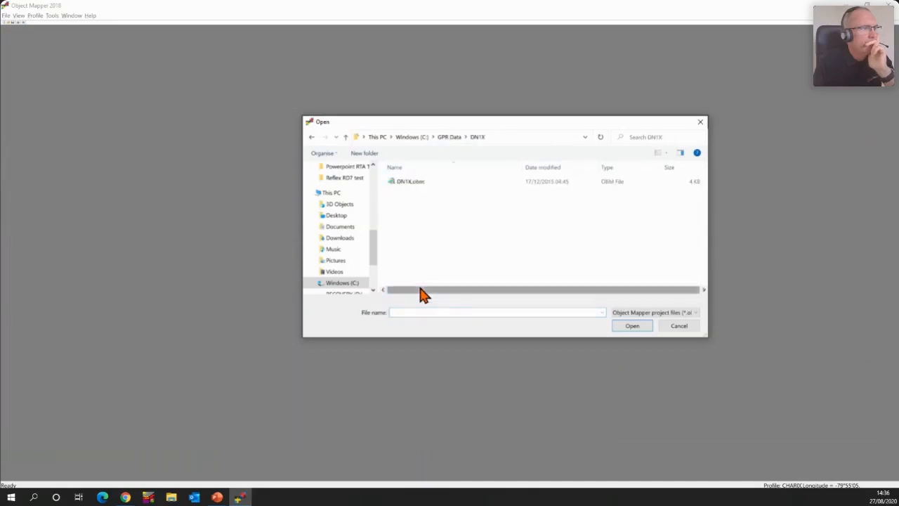
pyautogui.doubleClick(415, 183)
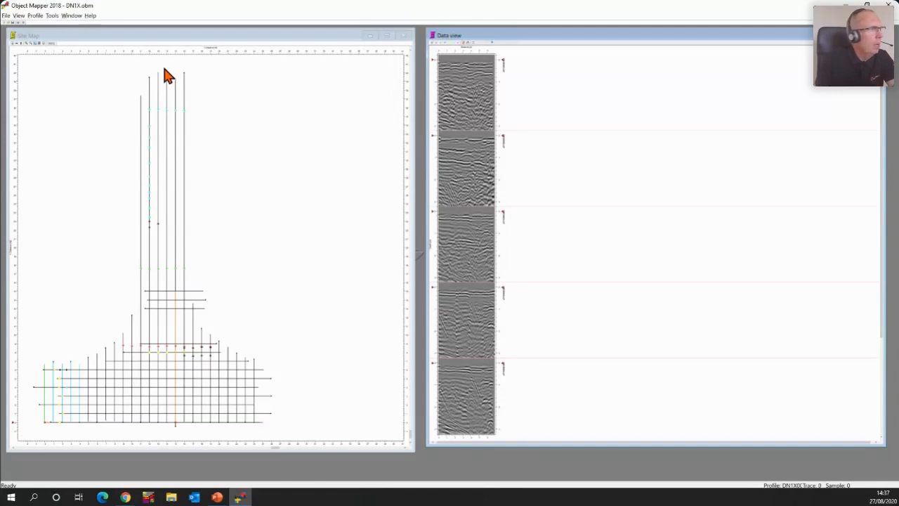
# Compare the radargrams of two long lengthwise survey lines and one crosswise line in the wide part of the grid.
pyautogui.click(166, 196)
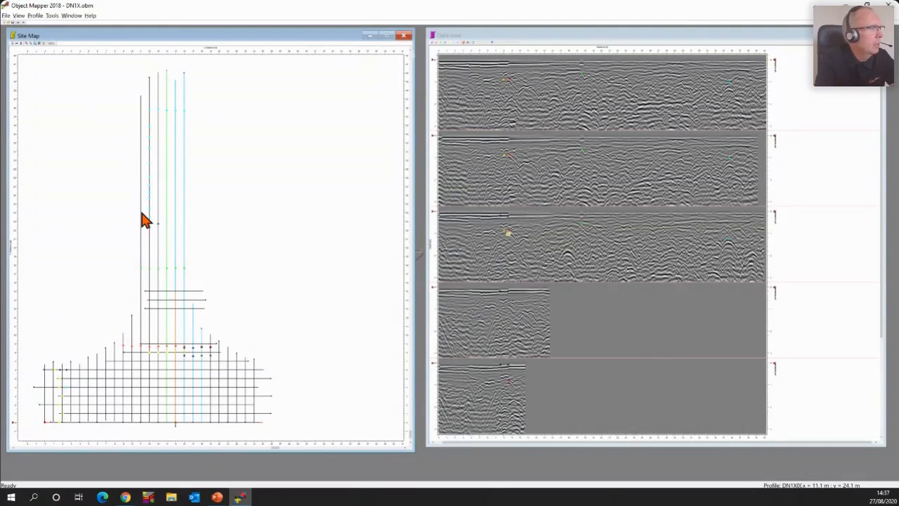
pyautogui.click(141, 214)
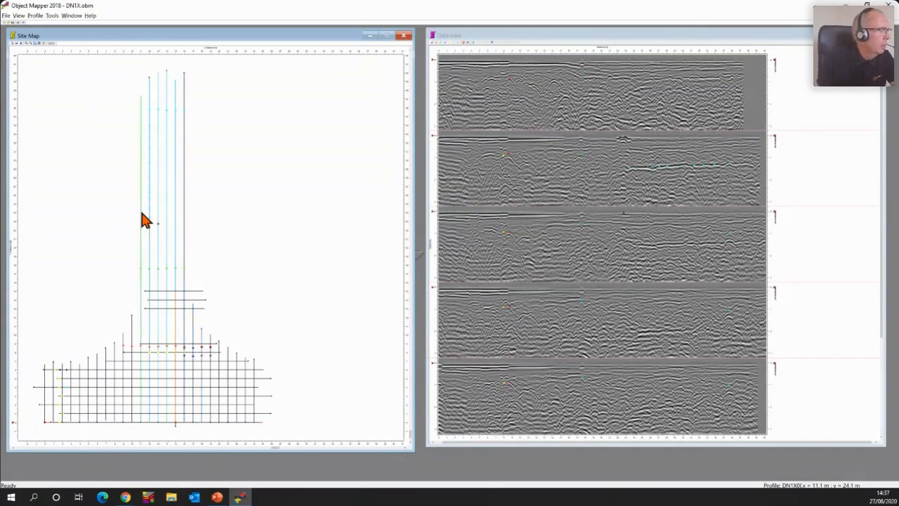
pyautogui.click(262, 379)
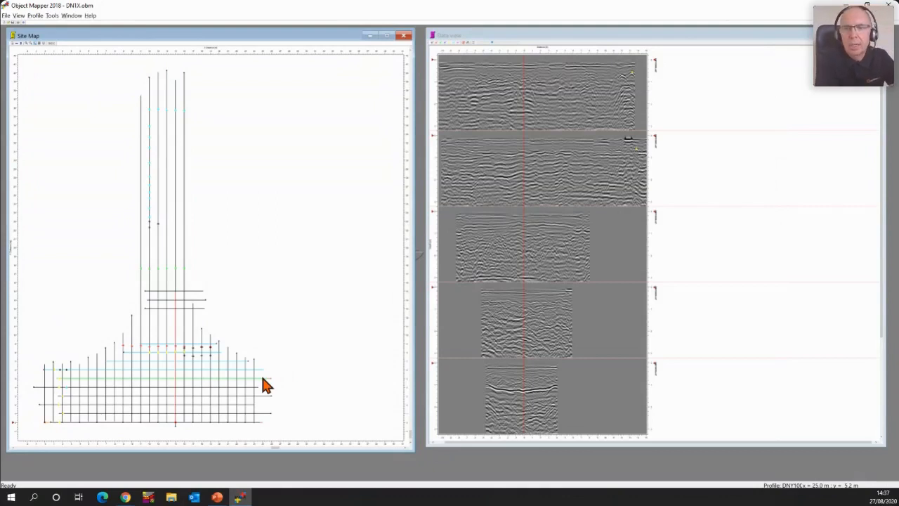
# Show the marker list and widen its Profile, Type and Trace columns so their values are readable.
pyautogui.click(15, 18)
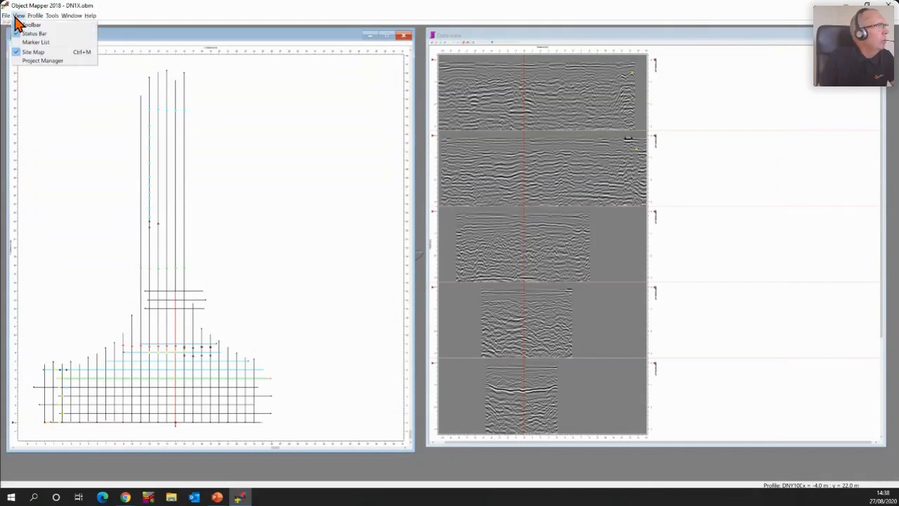
pyautogui.click(22, 43)
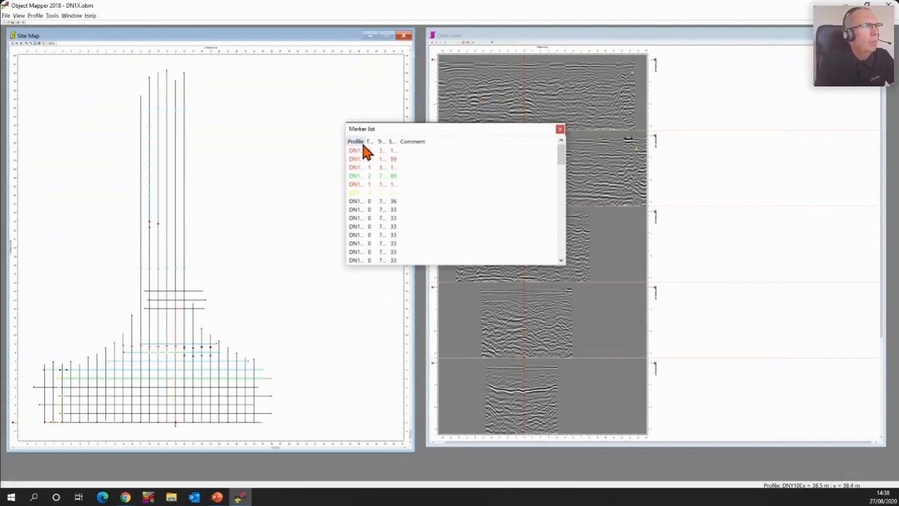
pyautogui.moveTo(365, 141); pyautogui.dragTo(431, 139)
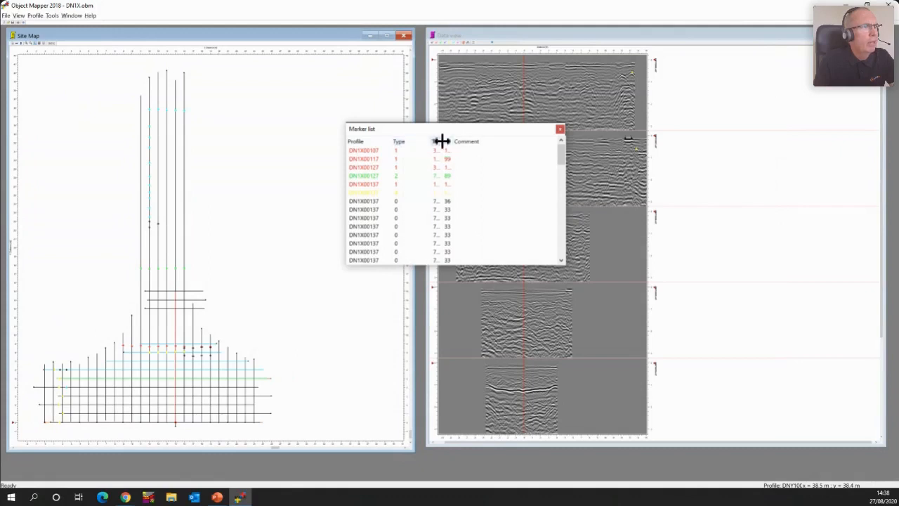
pyautogui.moveTo(440, 140); pyautogui.dragTo(459, 141)
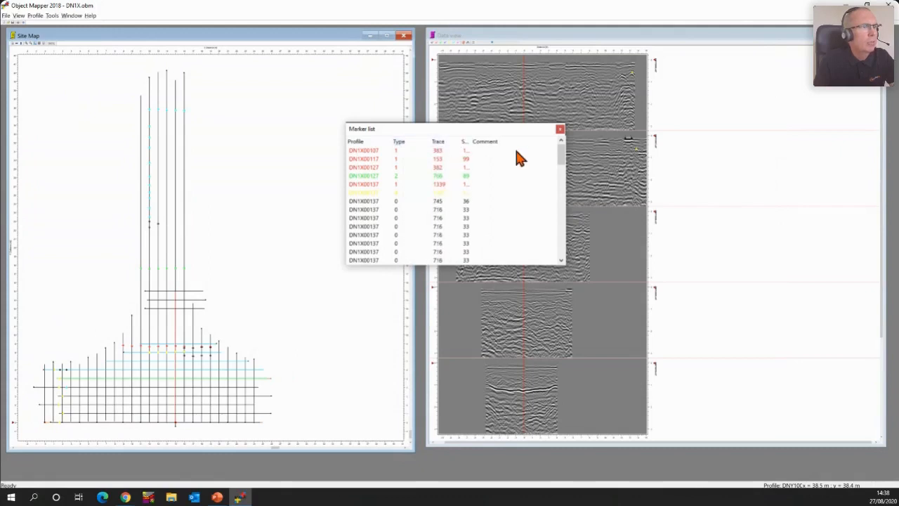
# Widen the marker list's Sample column, select the first three markers to locate them on the site map, and close the list.
pyautogui.moveTo(473, 141); pyautogui.dragTo(495, 140)
pyautogui.click(362, 168)
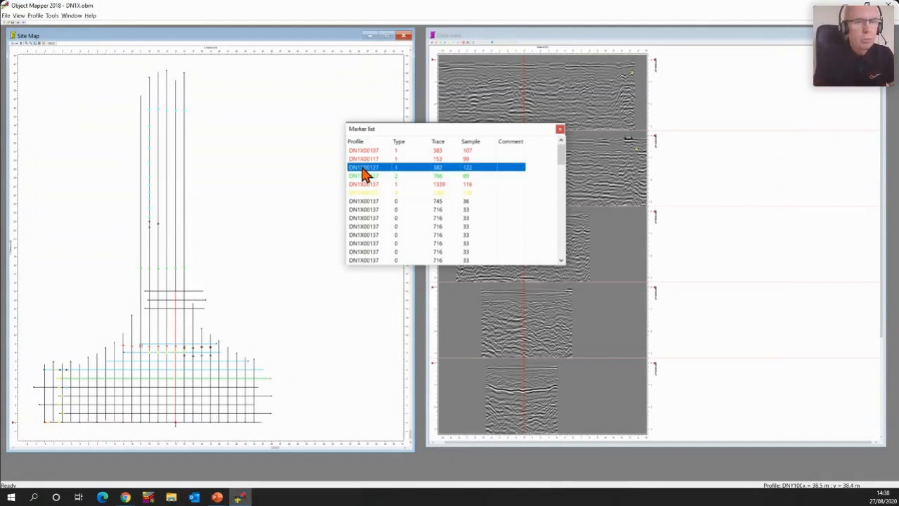
pyautogui.keyDown('shift'); pyautogui.click(366, 150); pyautogui.keyUp('shift')
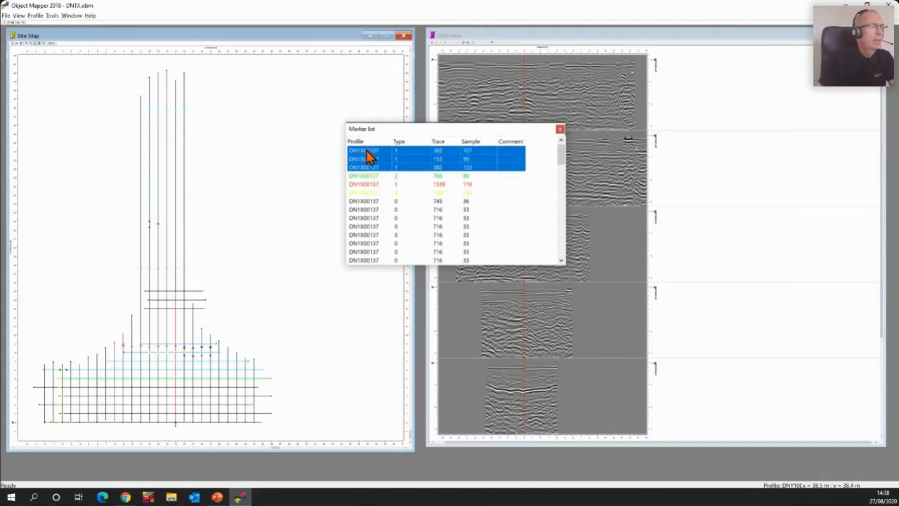
pyautogui.click(559, 128)
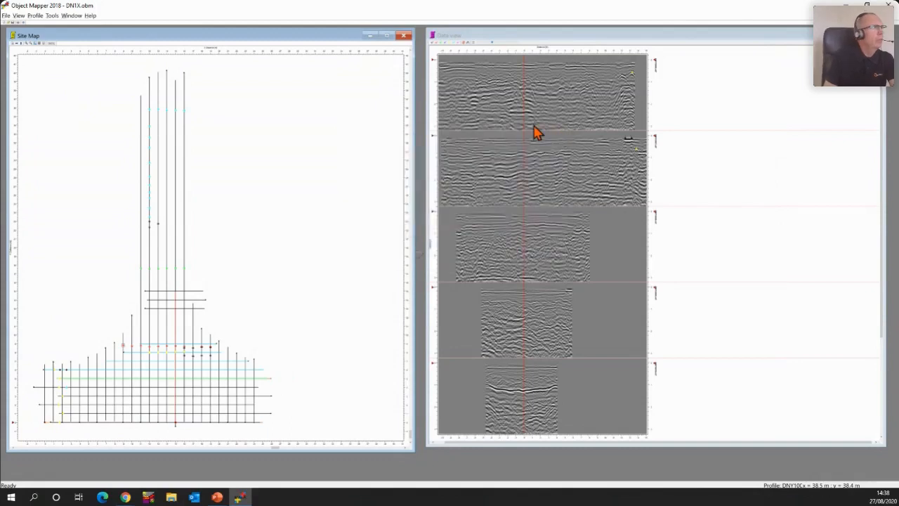
# Review the profiles assigned to Baseline 2 in the Project Manager and leave it without making changes.
pyautogui.click(30, 19)
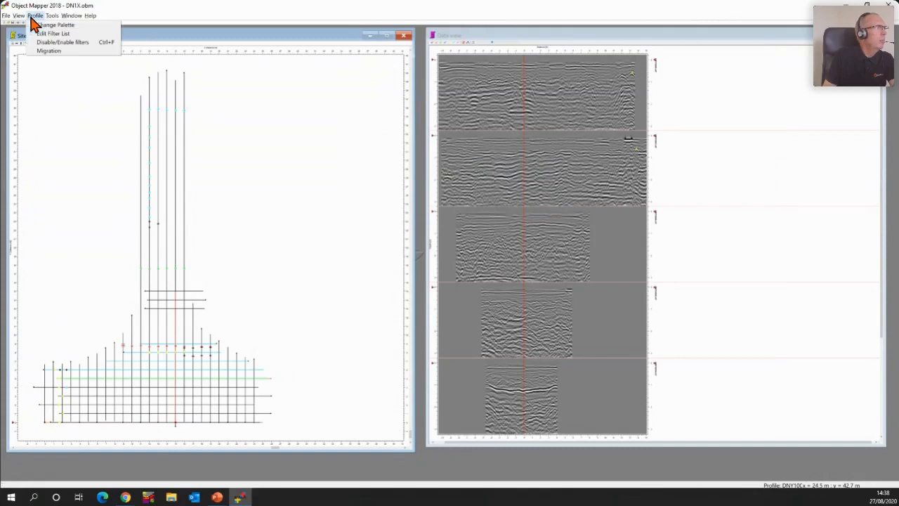
pyautogui.moveTo(19, 16)
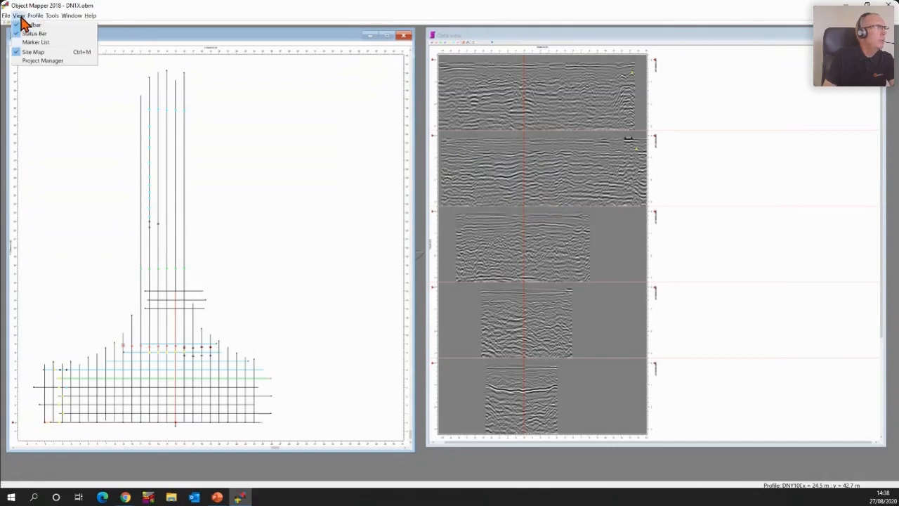
pyautogui.click(35, 61)
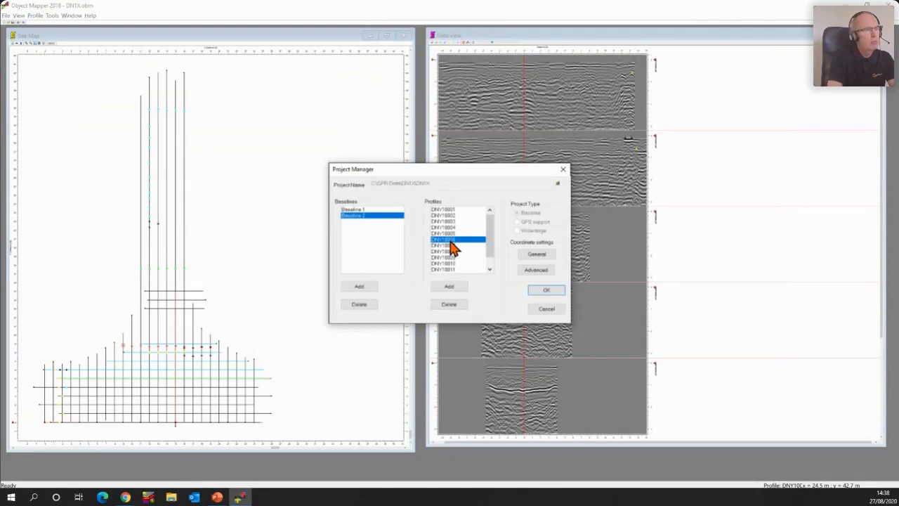
pyautogui.click(560, 309)
pyautogui.click(36, 16)
pyautogui.click(35, 16)
pyautogui.click(35, 15)
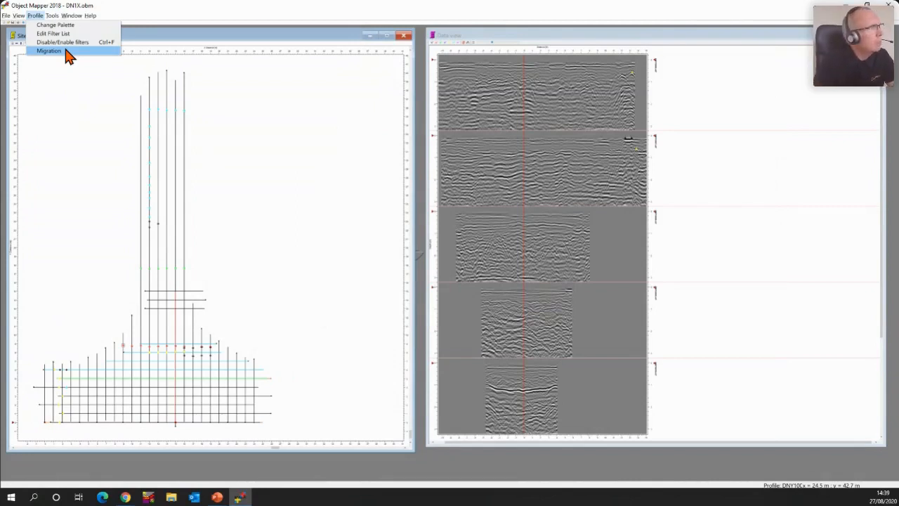
pyautogui.moveTo(64, 17)
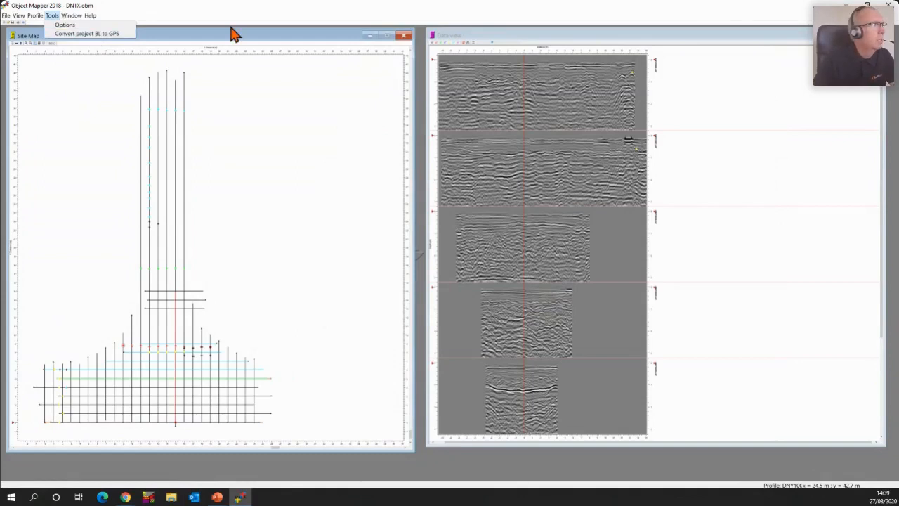
pyautogui.click(127, 34)
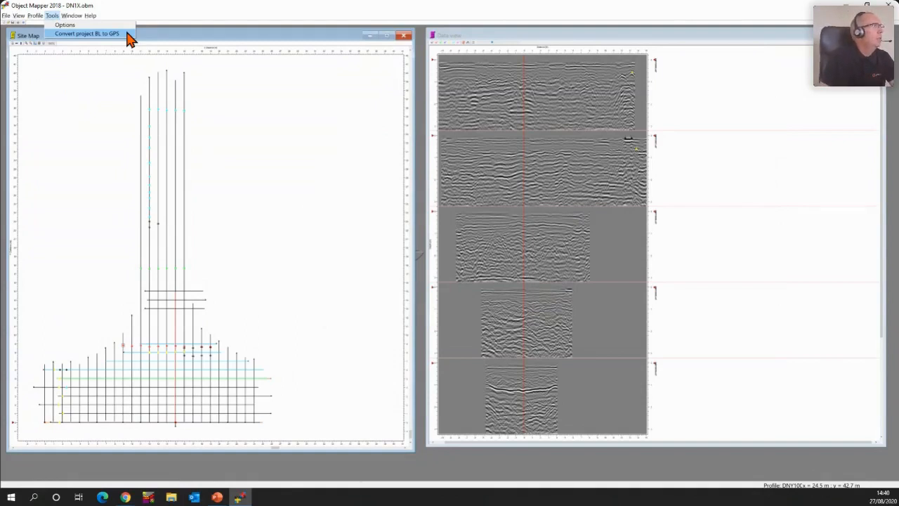
pyautogui.click(84, 104)
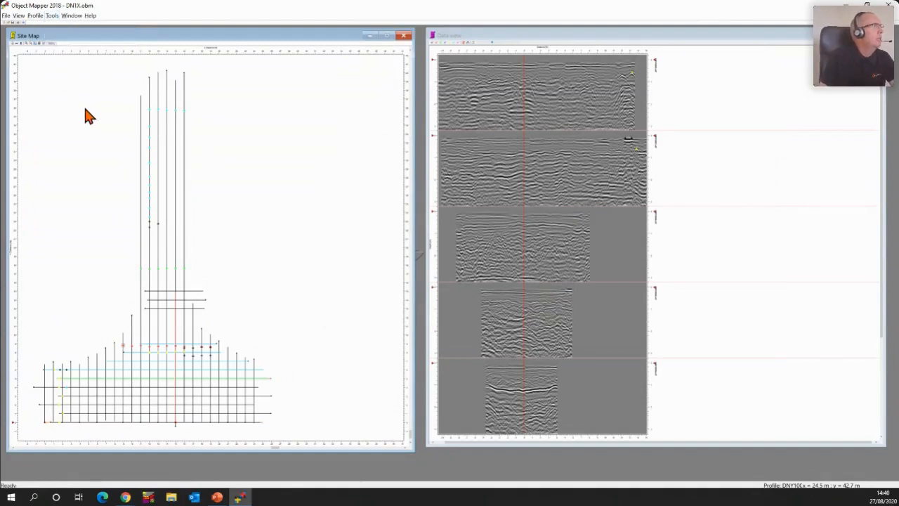
pyautogui.click(89, 15)
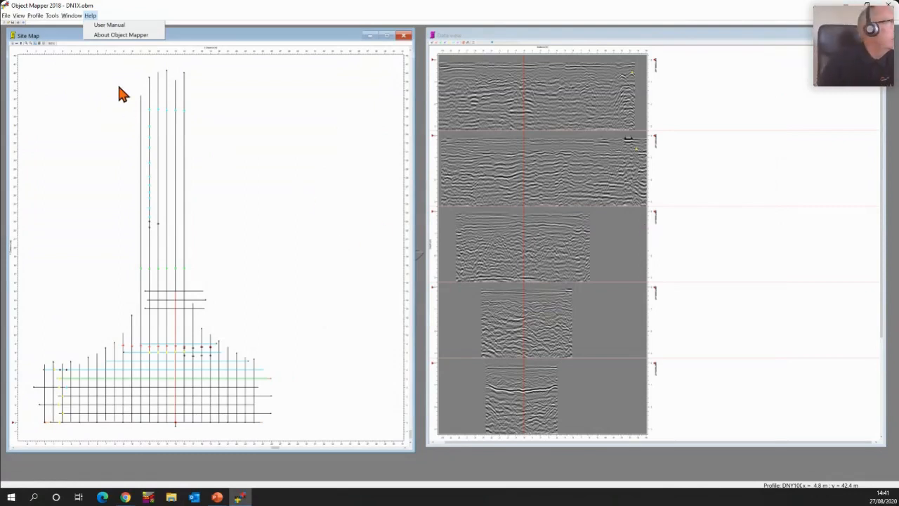
pyautogui.moveTo(40, 18)
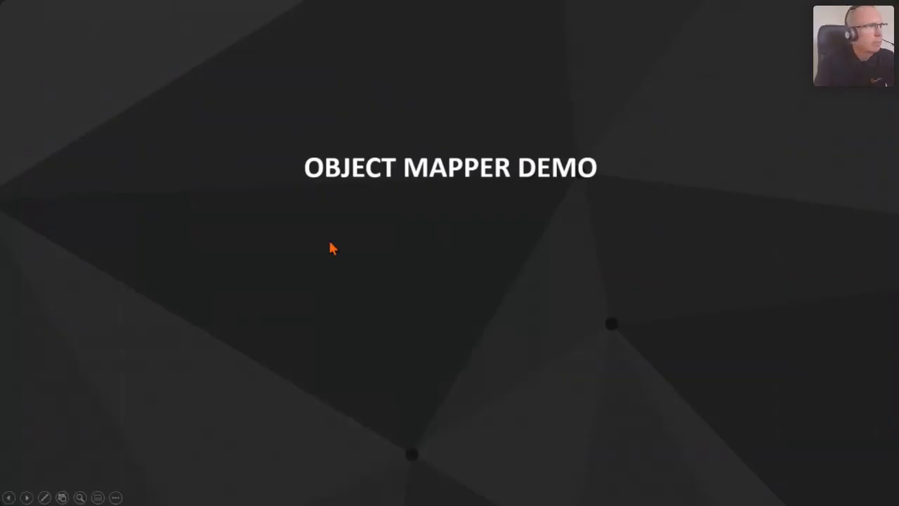
pyautogui.click(328, 250)
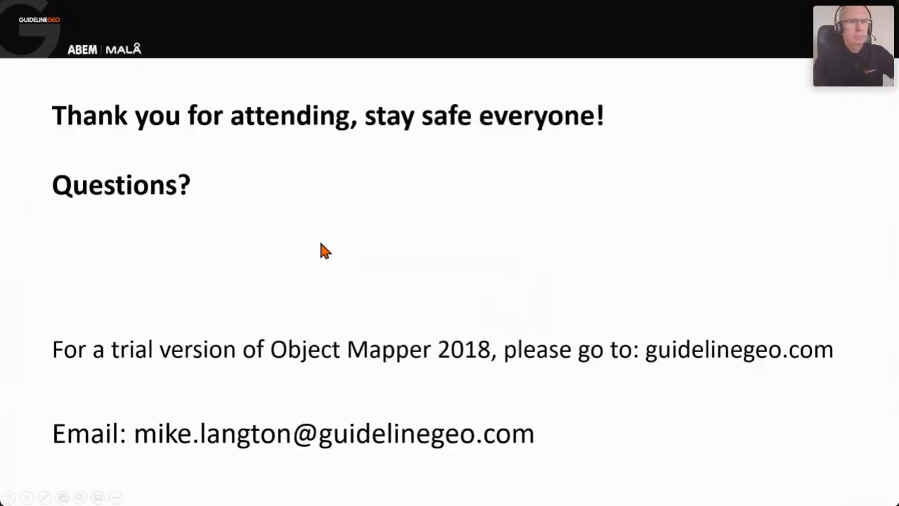
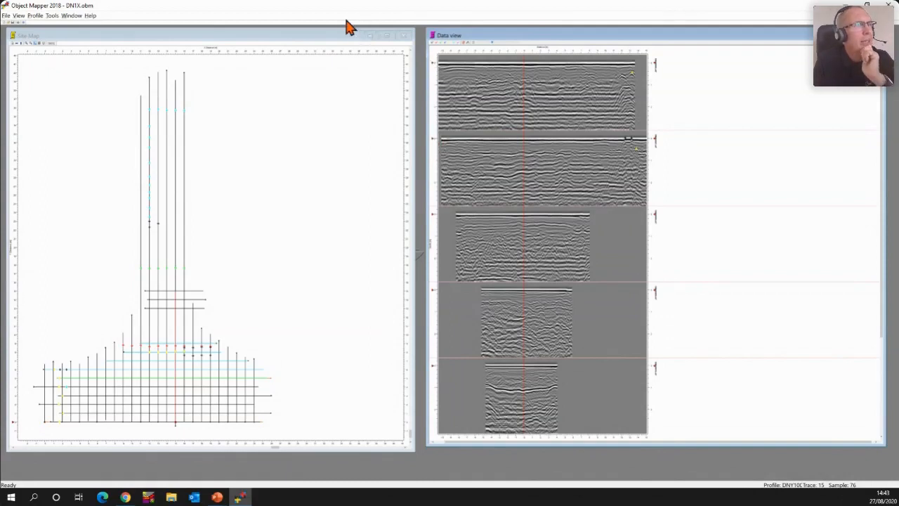
# Check the first arrival setting in the GPR profile options and close the options without changing it.
pyautogui.click(54, 15)
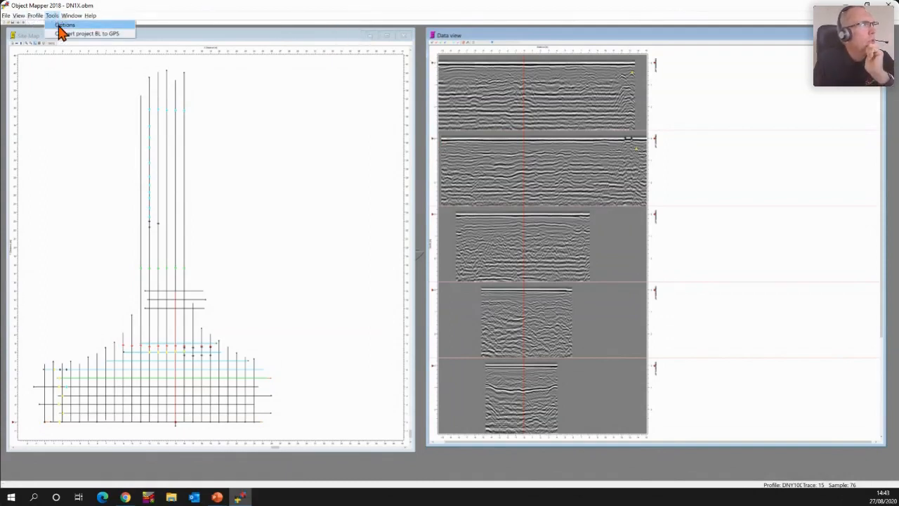
pyautogui.click(63, 24)
pyautogui.click(406, 198)
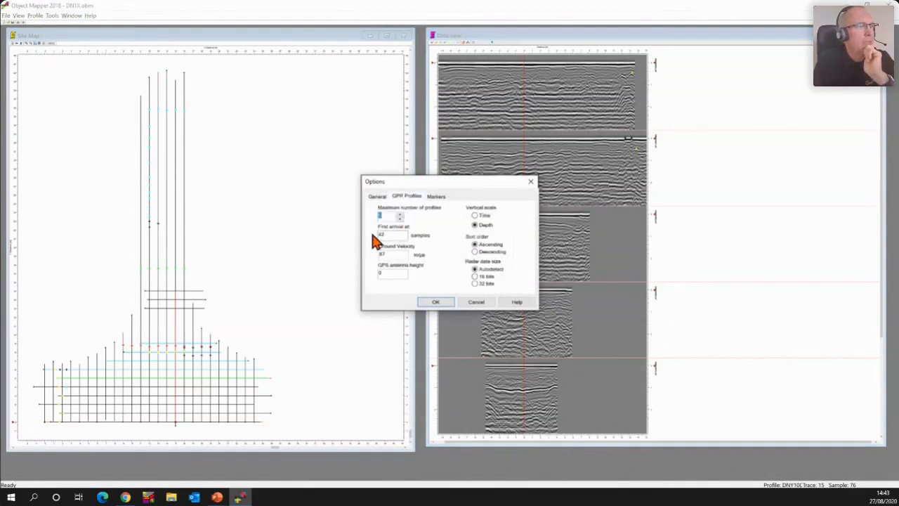
pyautogui.doubleClick(390, 234)
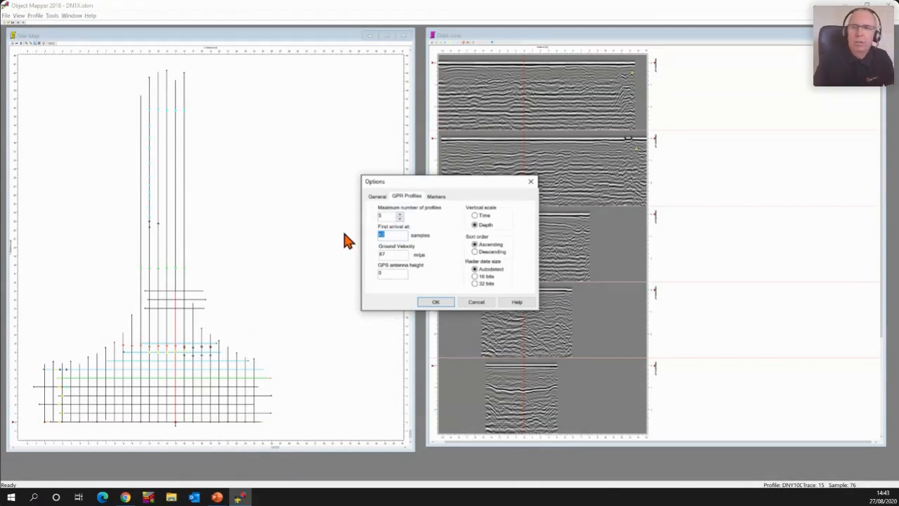
pyautogui.click(530, 181)
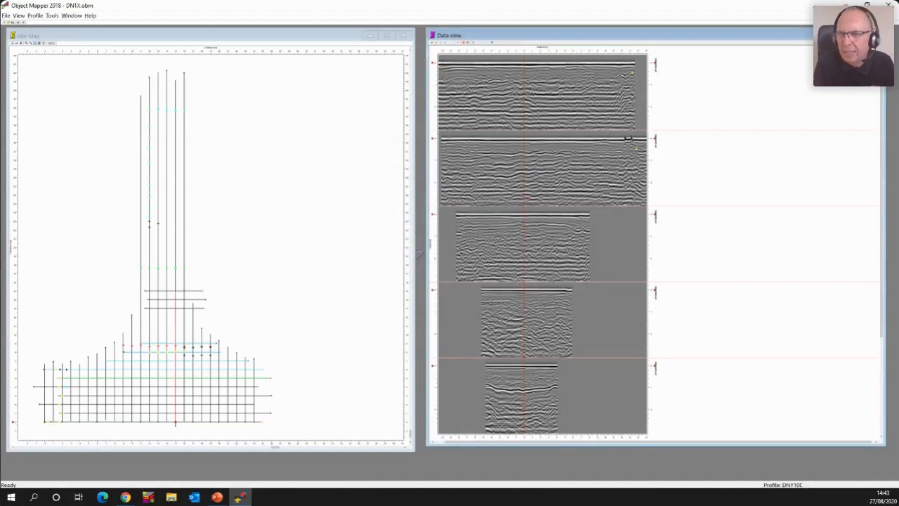
pyautogui.hotkey('alt', 'Tab')
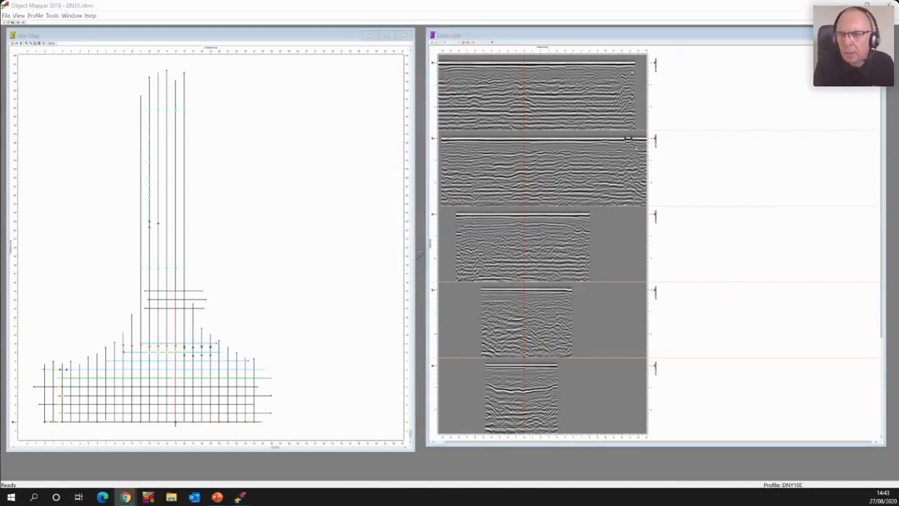